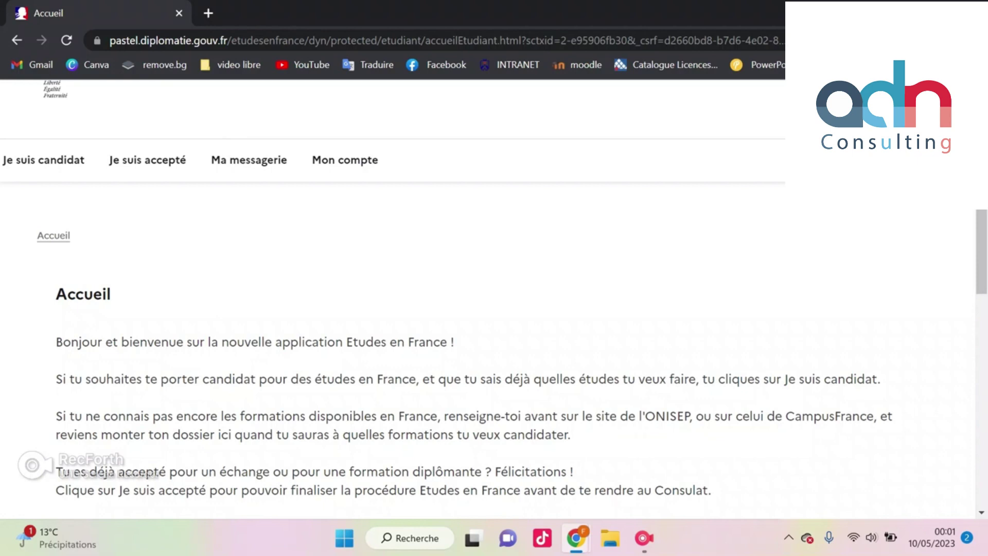
- Open the Je suis candidat area and review the institutions' responses under Les établissements examinent mes candidatures
left_click(43, 160)
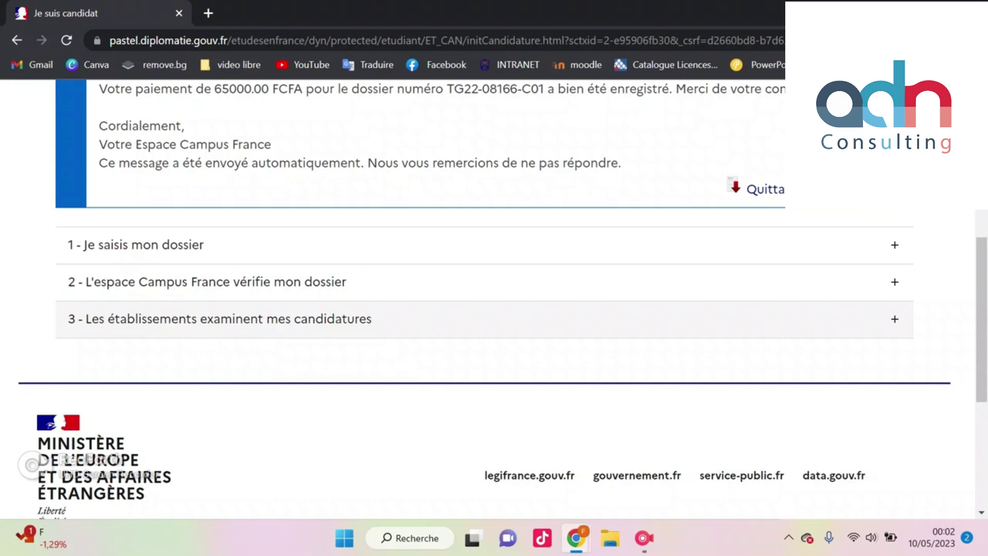
left_click(361, 319)
scroll(463, 308, "down", 6)
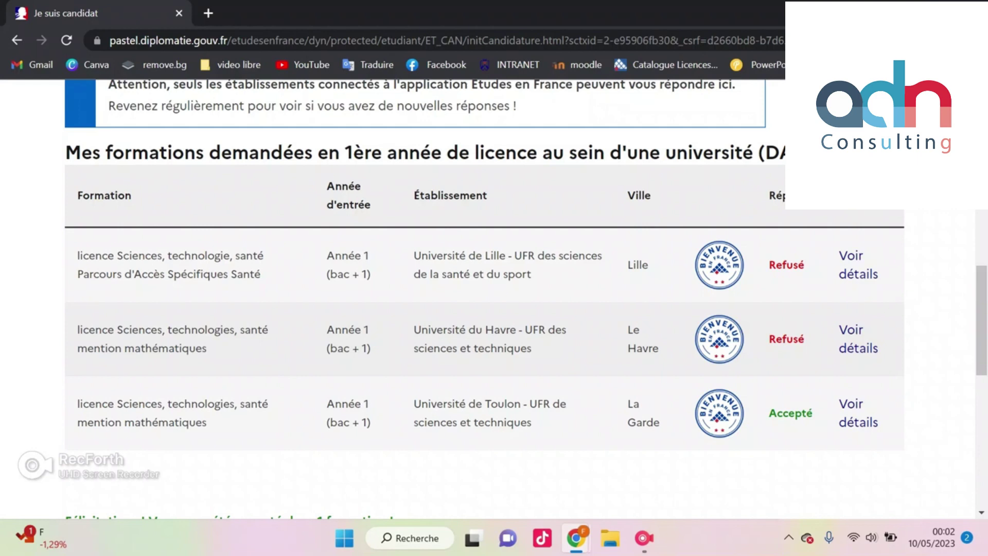
- Go to Je suis accepté and expand Je finalise ma procédure to reach the study project choices
scroll(494, 299, "up", 10)
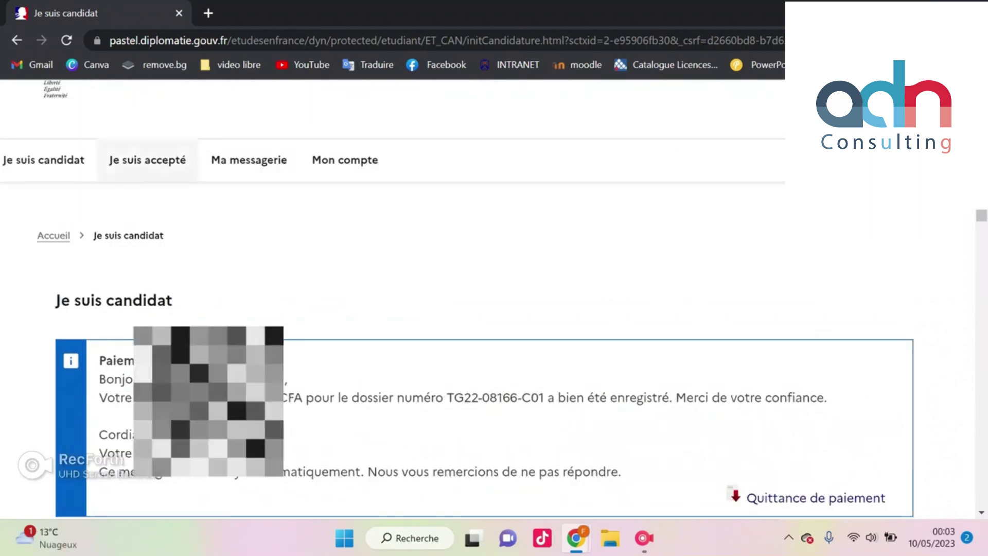
left_click(148, 160)
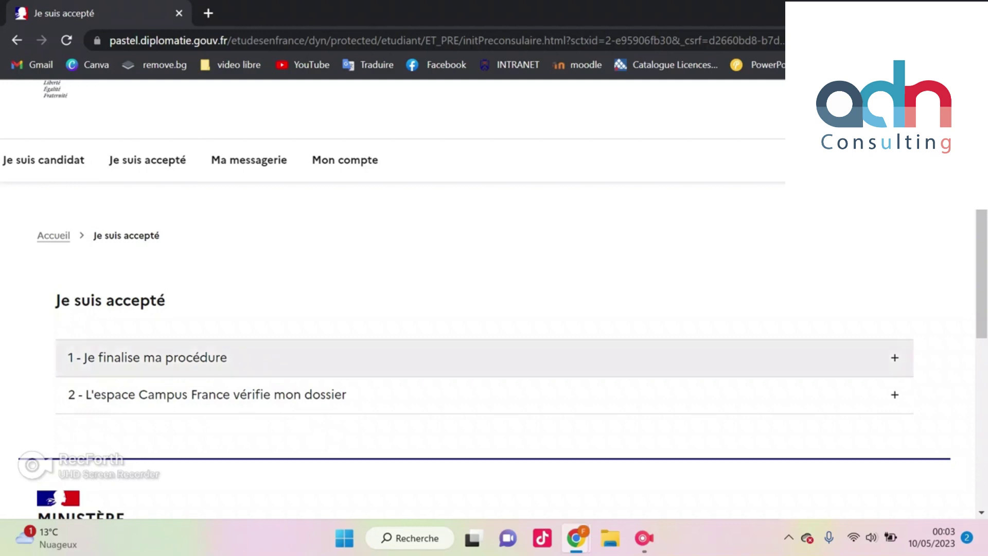
left_click(206, 357)
scroll(493, 299, "down", 5)
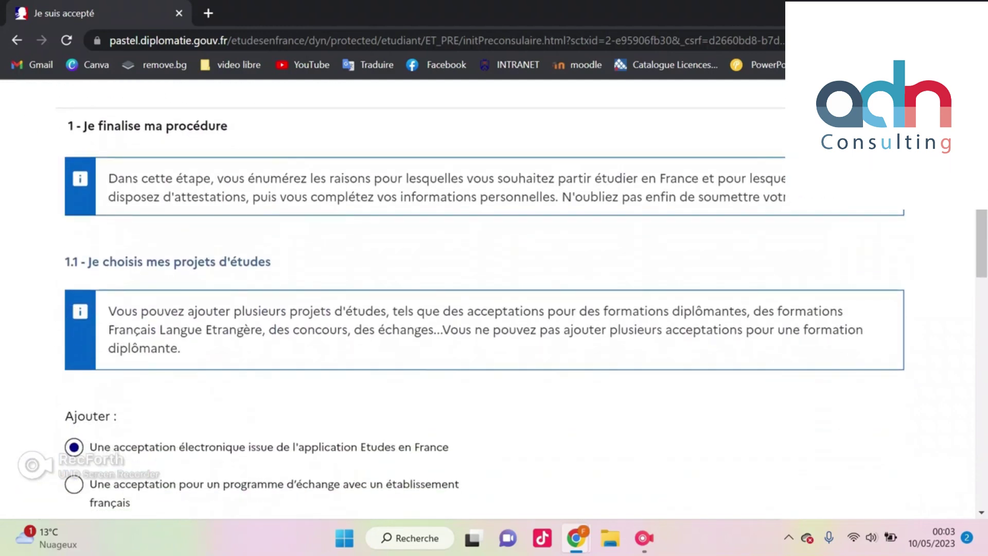
scroll(494, 299, "down", 3)
scroll(494, 299, "up", 1)
scroll(494, 299, "down", 1)
scroll(494, 299, "down", 1)
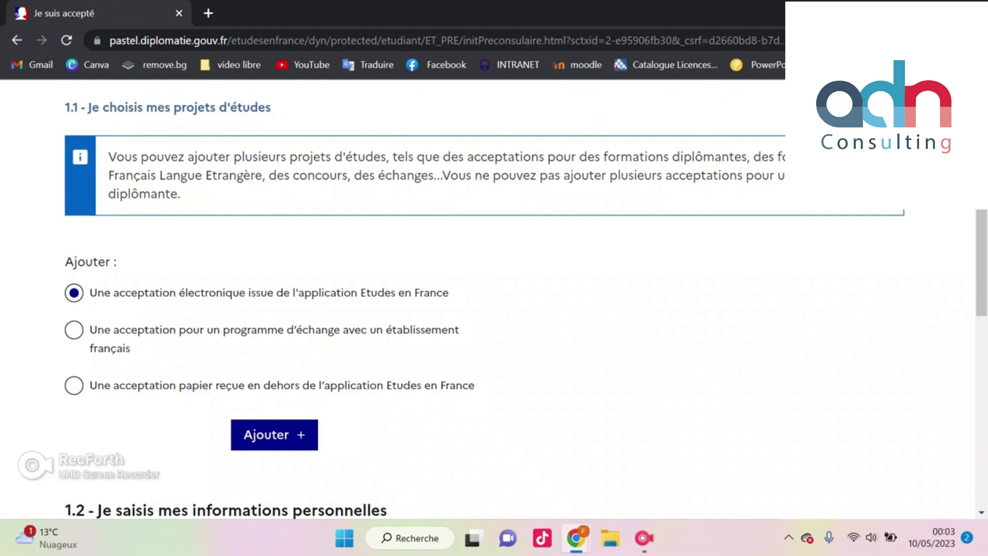
- Add a study project of the type Une acceptation électronique issue de l'application Etudes en France
left_click(73, 329)
left_click(74, 385)
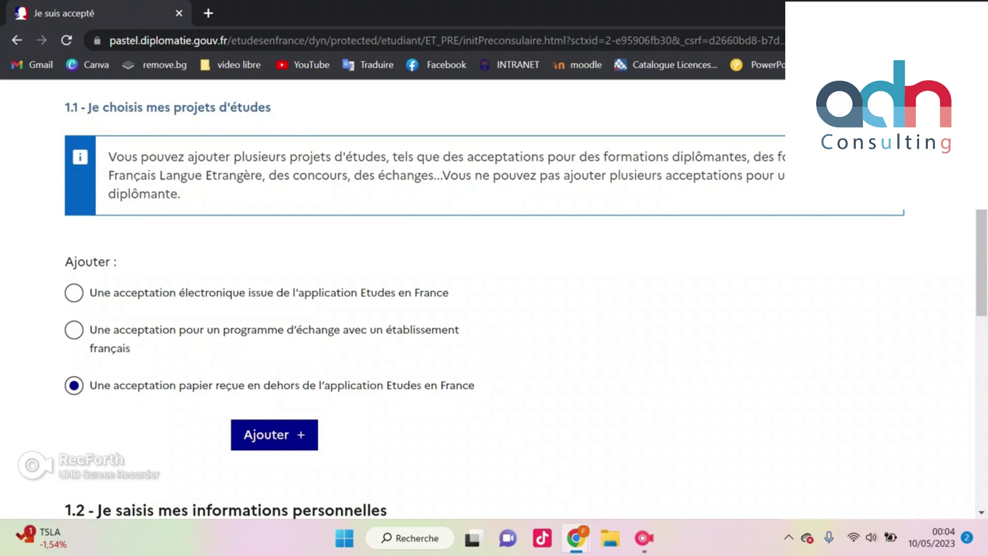
left_click(73, 293)
scroll(274, 361, "down", 2)
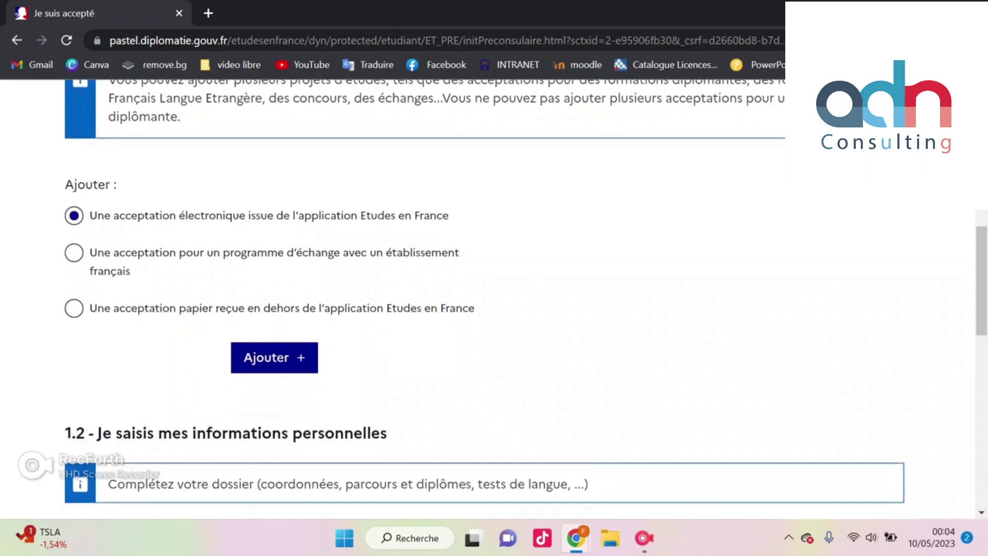
left_click(274, 357)
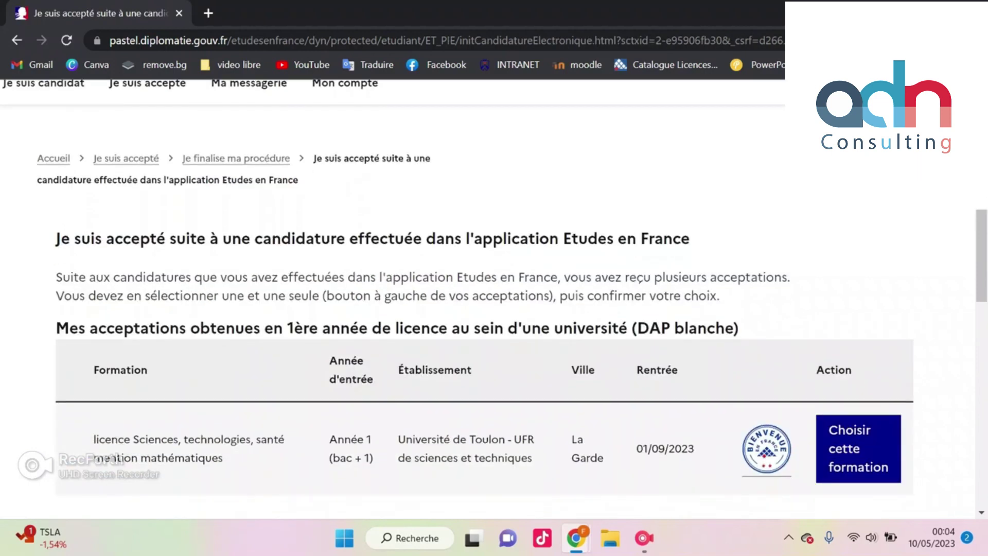
- Open the acceptance details for the mathematics licence at Université de Toulon to choose this programme
scroll(494, 299, "down", 1)
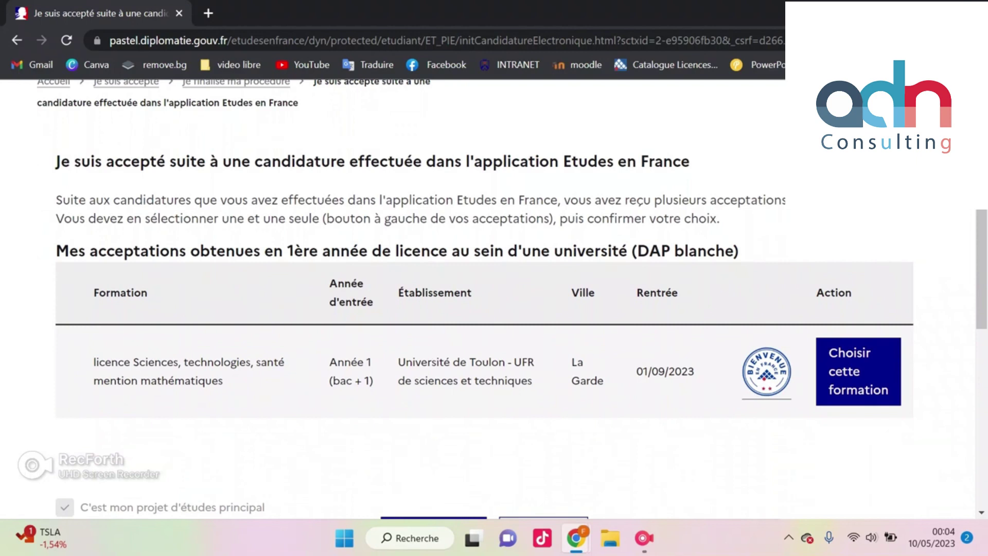
scroll(494, 298, "down", 1)
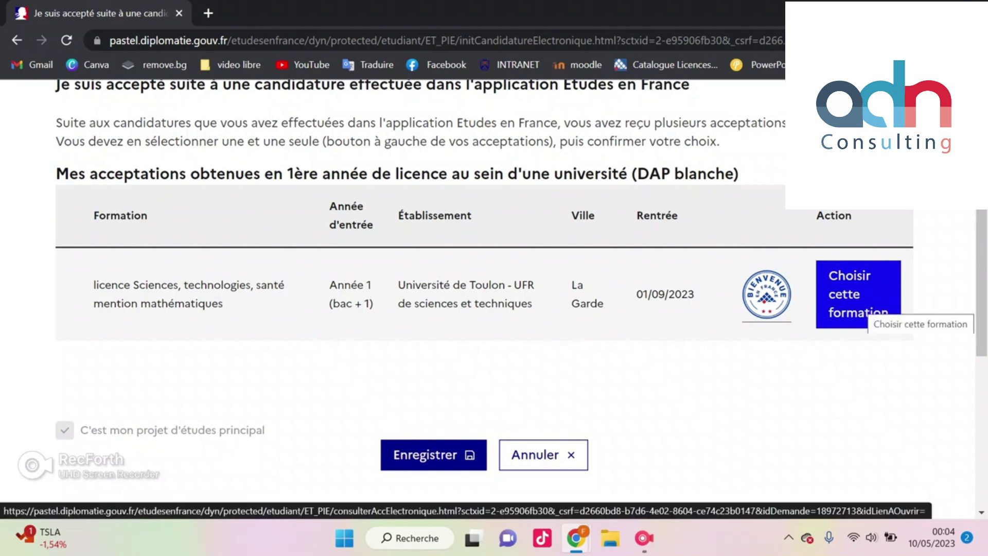
left_click(864, 314)
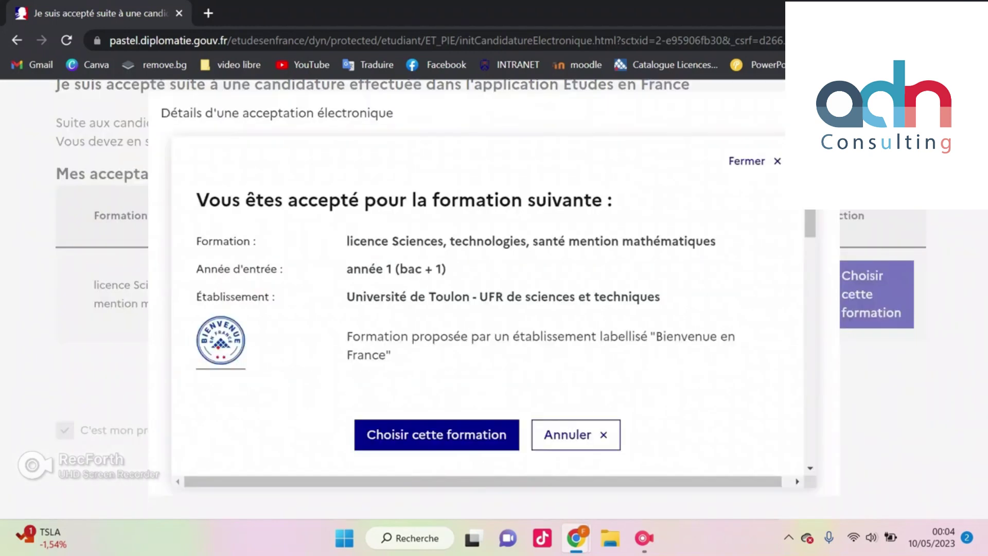
- Read through the acceptance details, including the programme, tuition fee, start and arrival dates, teaching site, institution comment and contact information
scroll(487, 304, "down", 2)
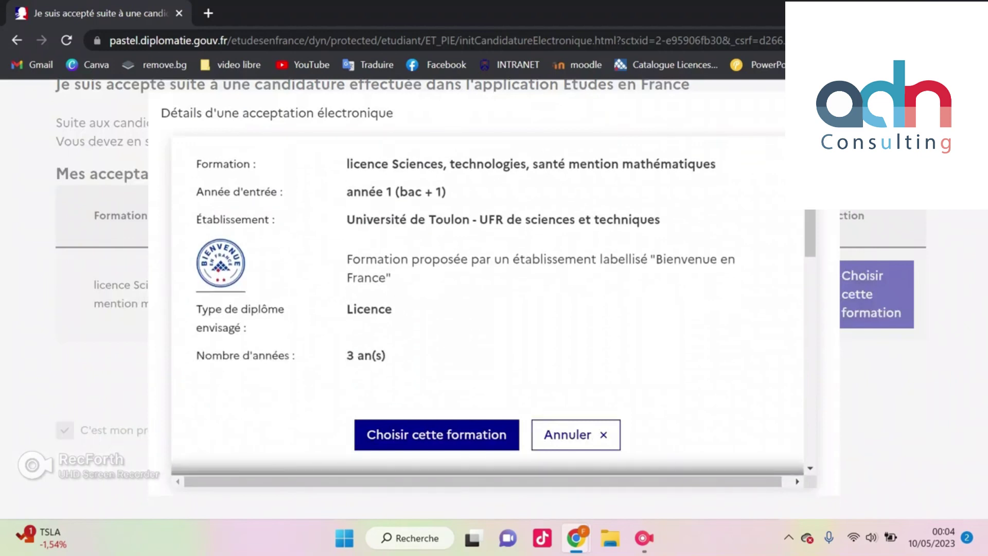
scroll(488, 303, "up", 1)
scroll(488, 303, "up", 1)
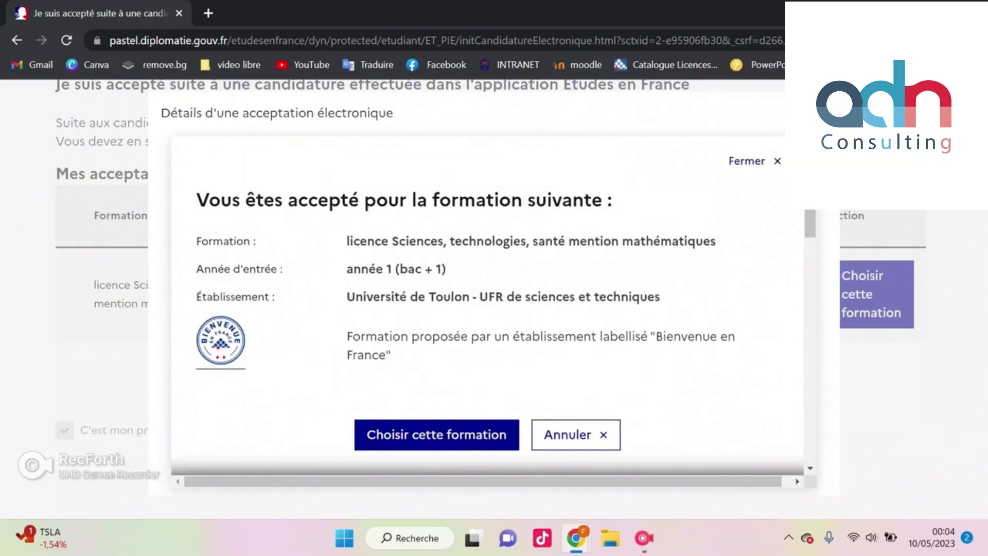
scroll(488, 304, "down", 4)
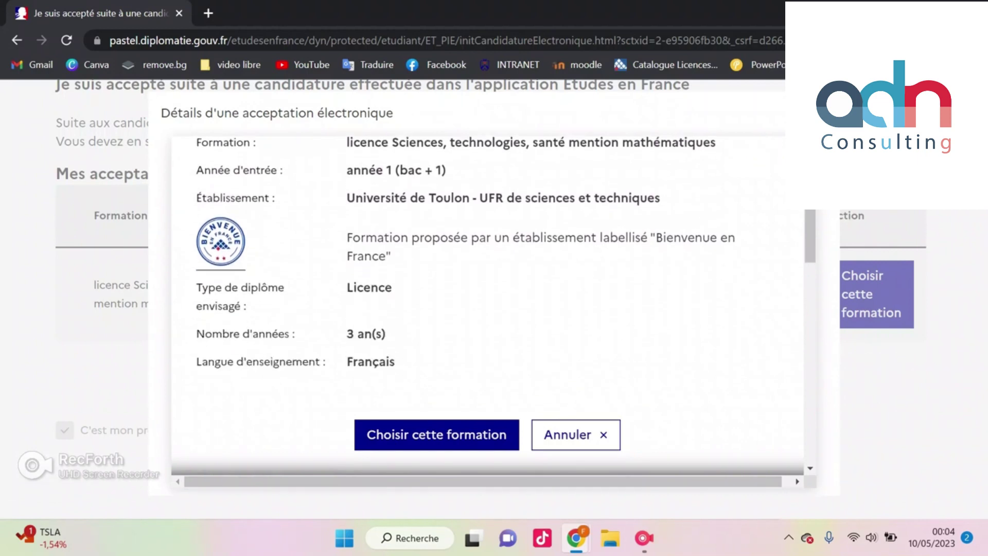
scroll(487, 303, "down", 4)
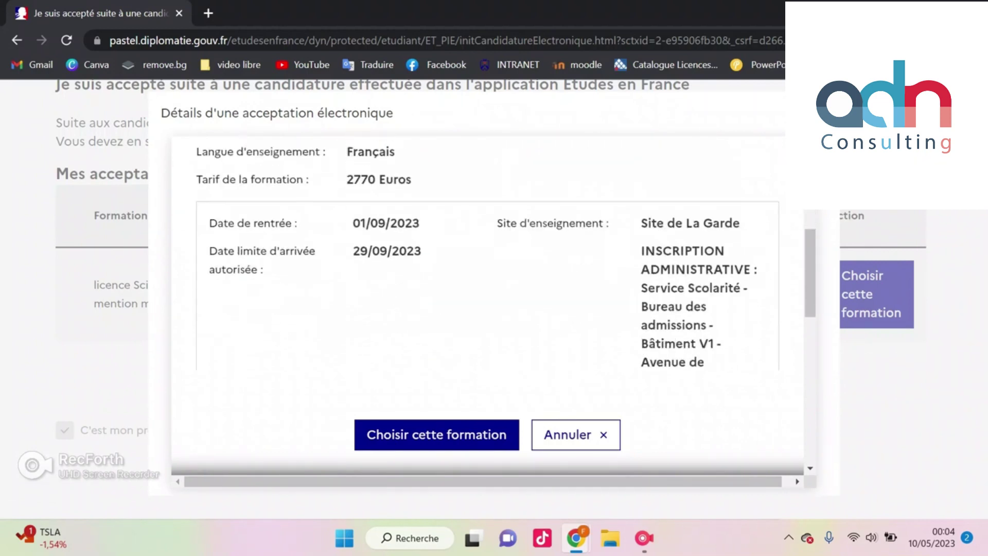
left_click_drag(353, 223, 422, 251)
left_click(426, 258)
scroll(488, 304, "down", 1)
scroll(488, 303, "down", 5)
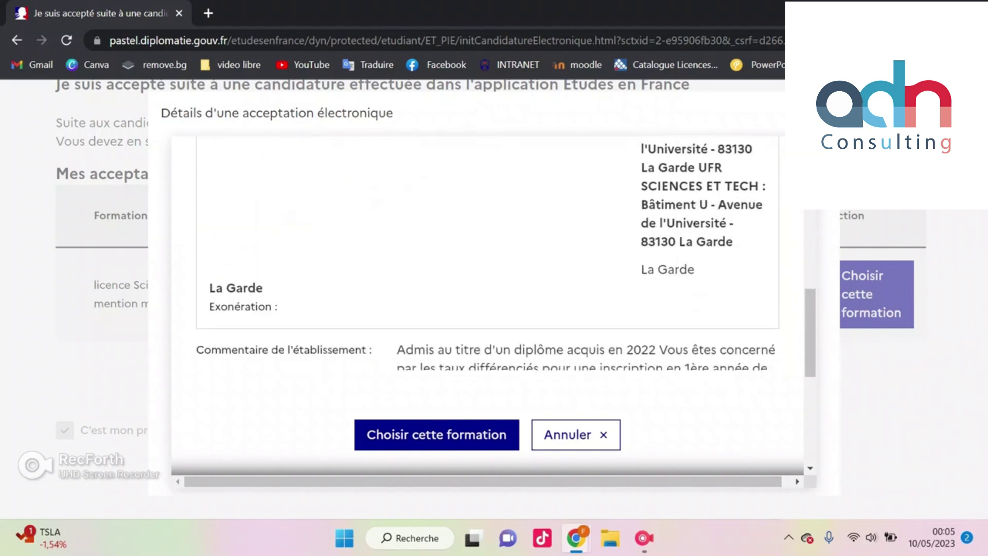
scroll(488, 303, "down", 5)
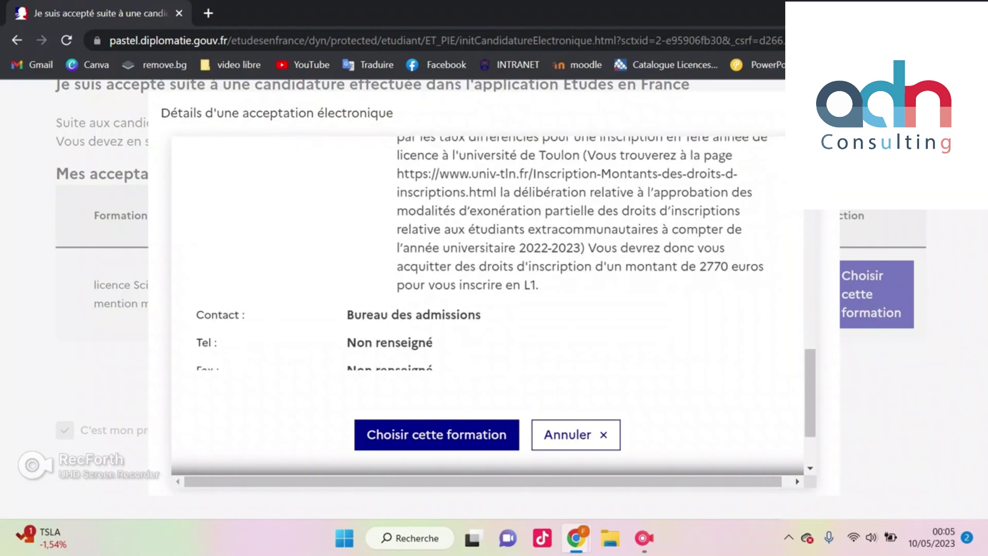
scroll(488, 303, "down", 2)
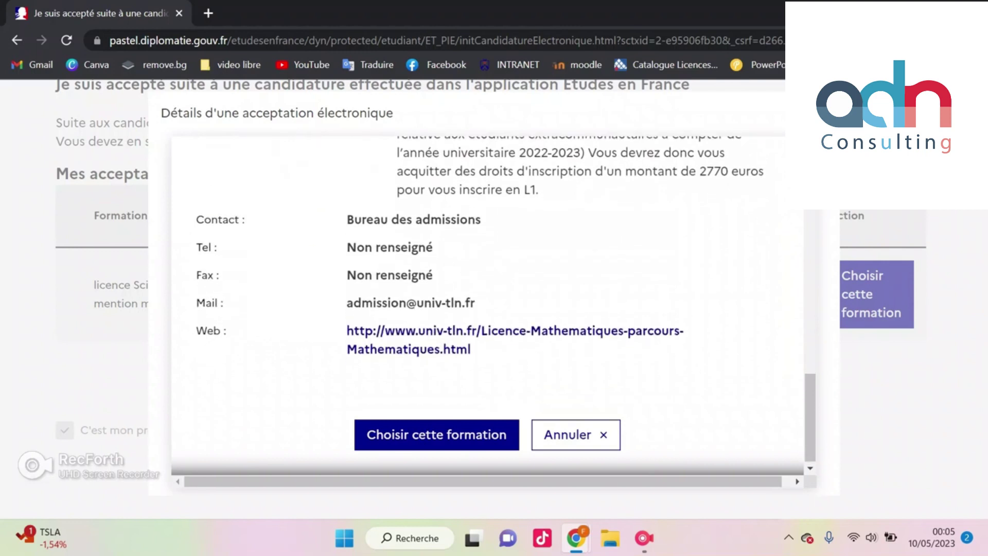
scroll(489, 304, "up", 7)
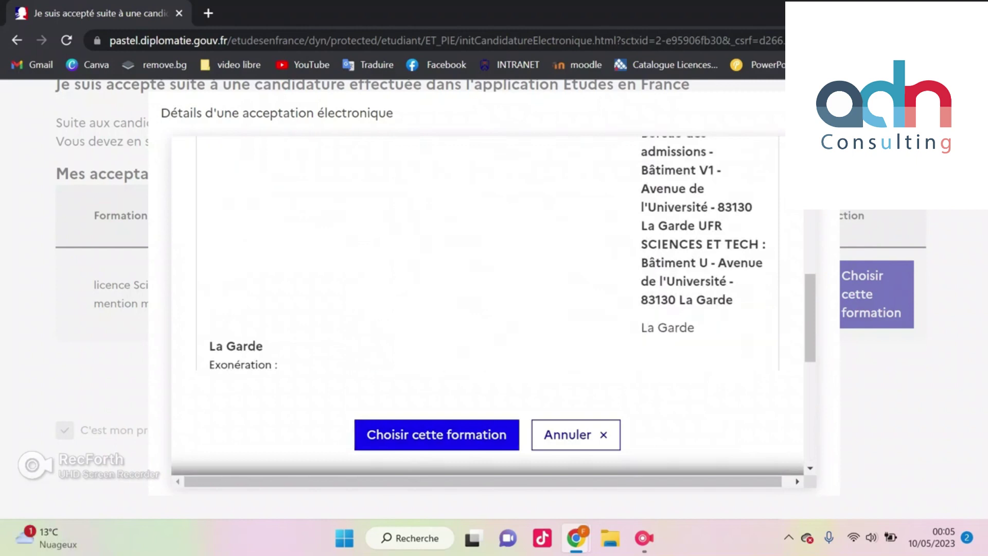
- Choose the Université de Toulon mathematics licence as the main study project and save the selection
left_click(436, 434)
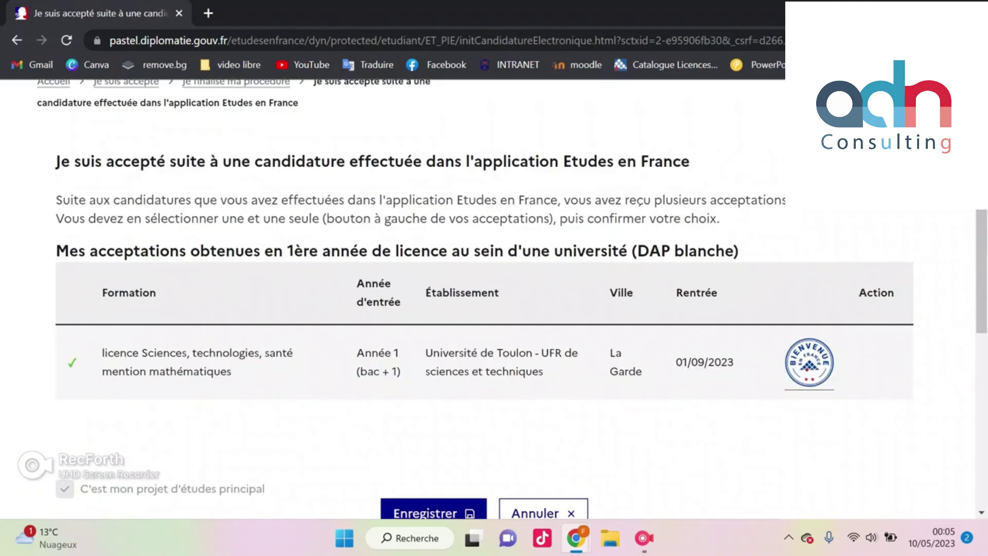
scroll(494, 298, "down", 3)
left_click(434, 359)
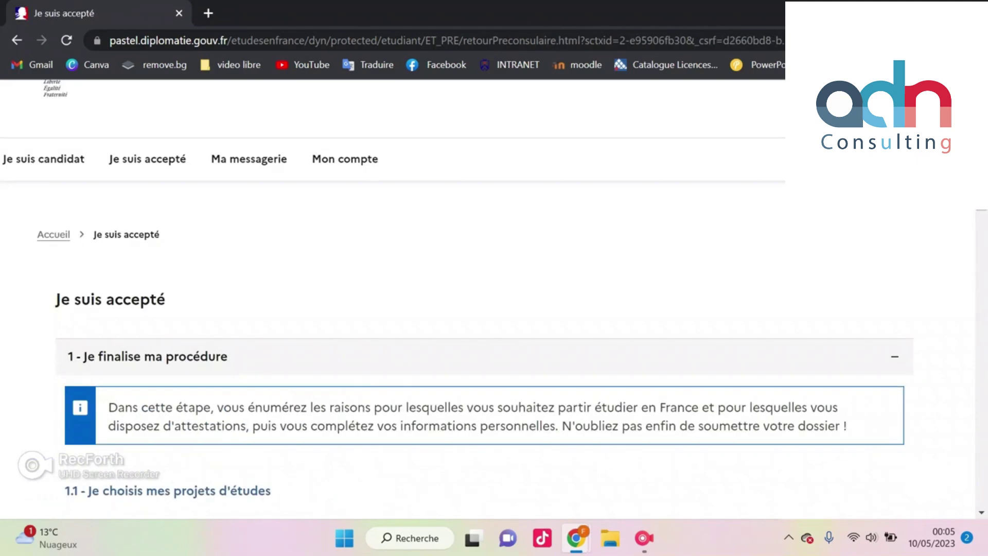
- Check the saved main study project and the completion status of the personal information section
scroll(494, 298, "down", 5)
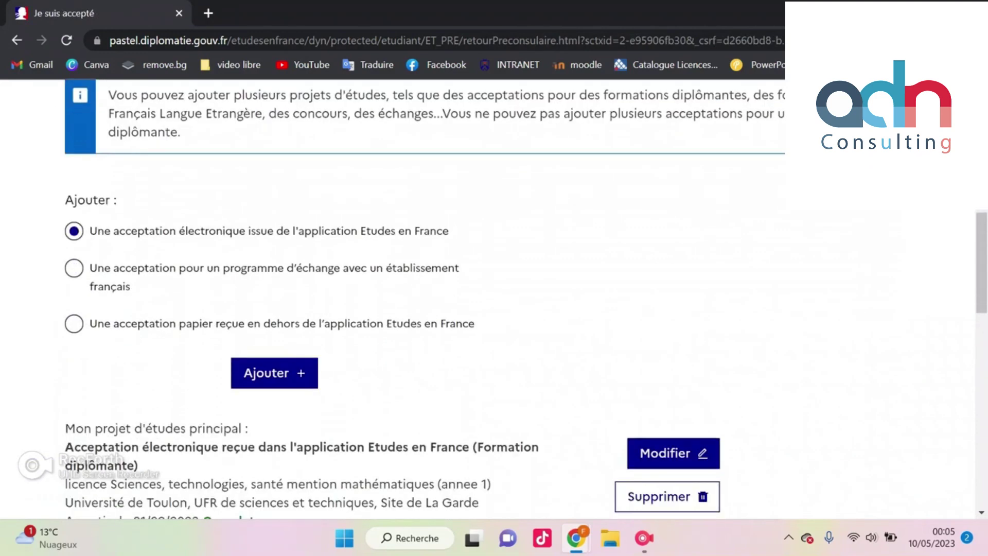
scroll(494, 299, "down", 2)
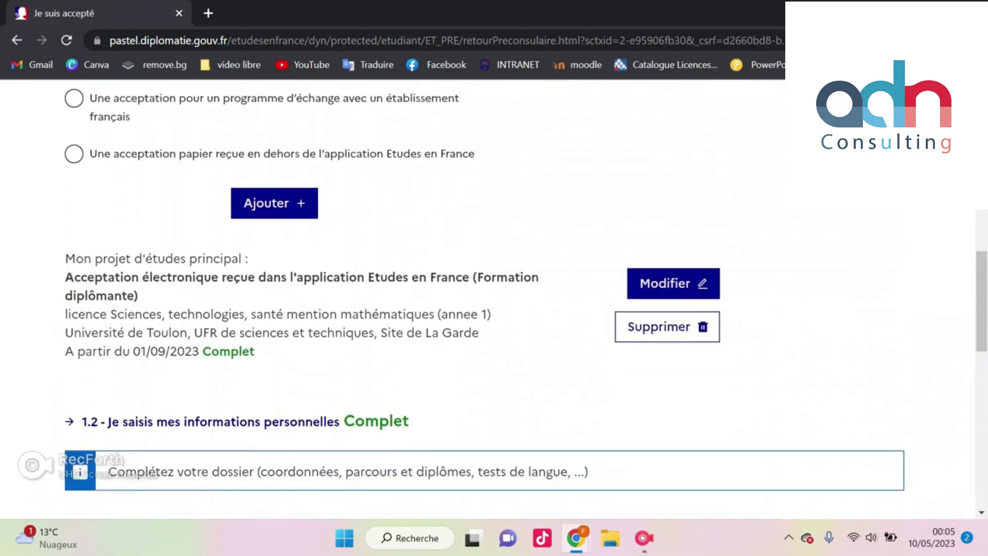
left_click_drag(65, 258, 184, 351)
scroll(495, 284, "down", 2)
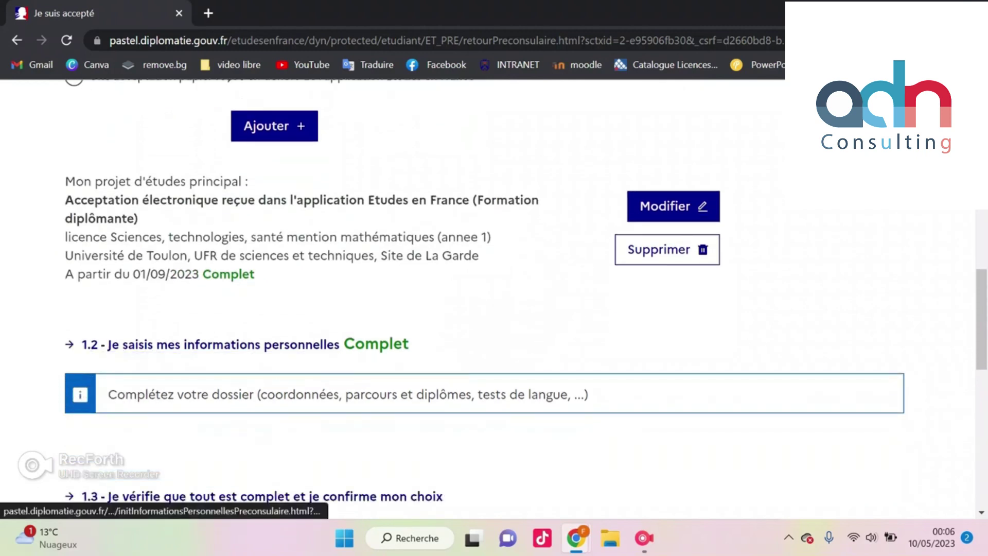
left_click_drag(343, 344, 411, 344)
left_click(416, 346)
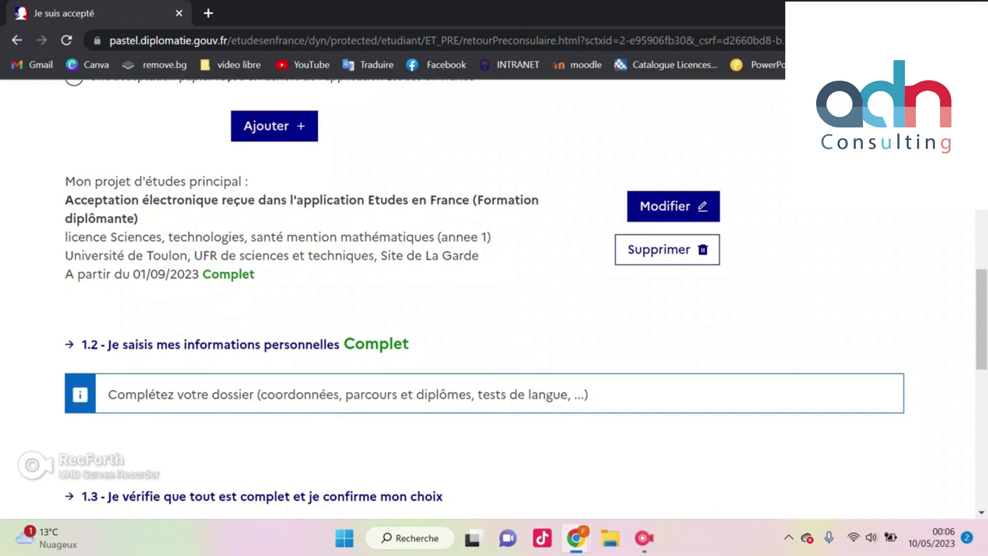
- Open section 1.3, Je vérifie que tout est complet et je confirme mon choix
scroll(495, 298, "down", 2)
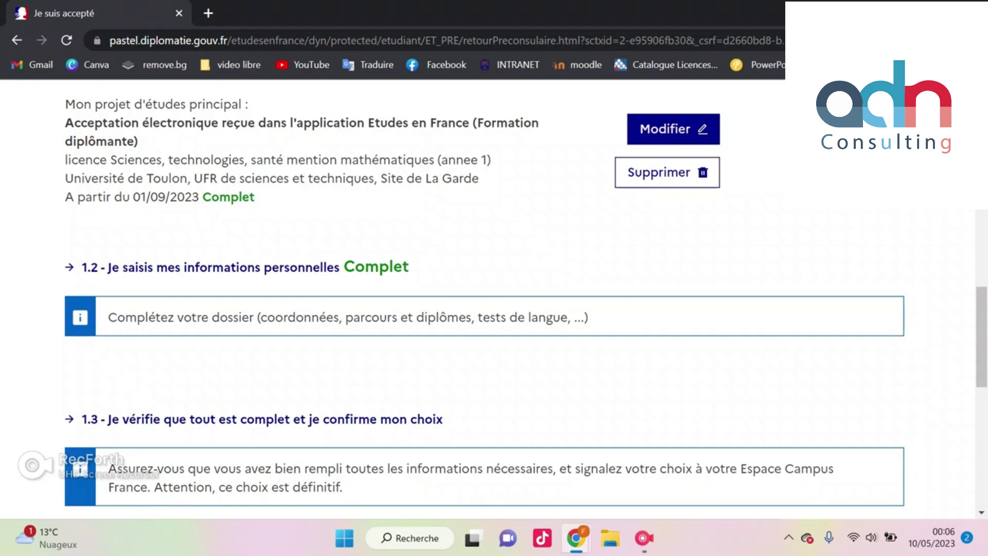
scroll(522, 299, "down", 1)
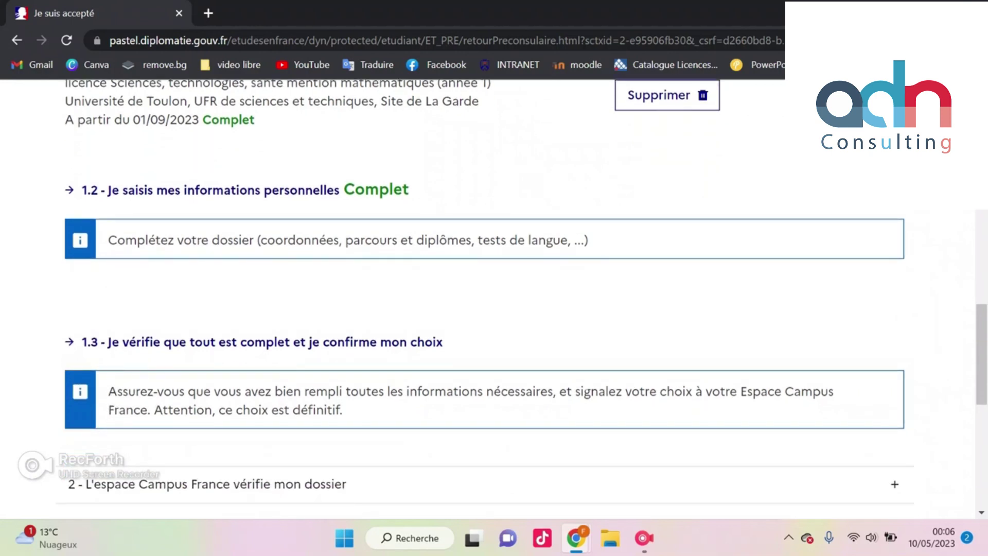
scroll(521, 298, "down", 1)
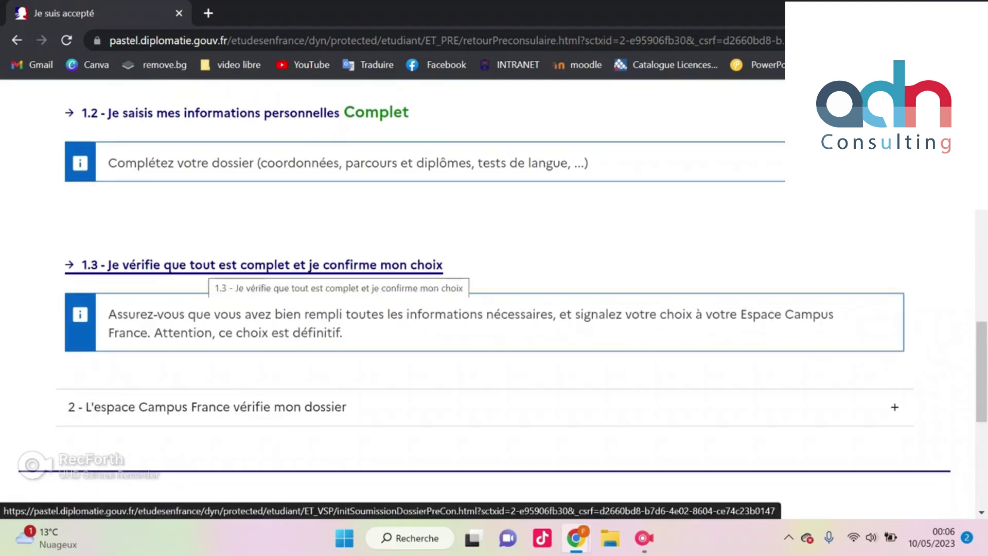
left_click(217, 265)
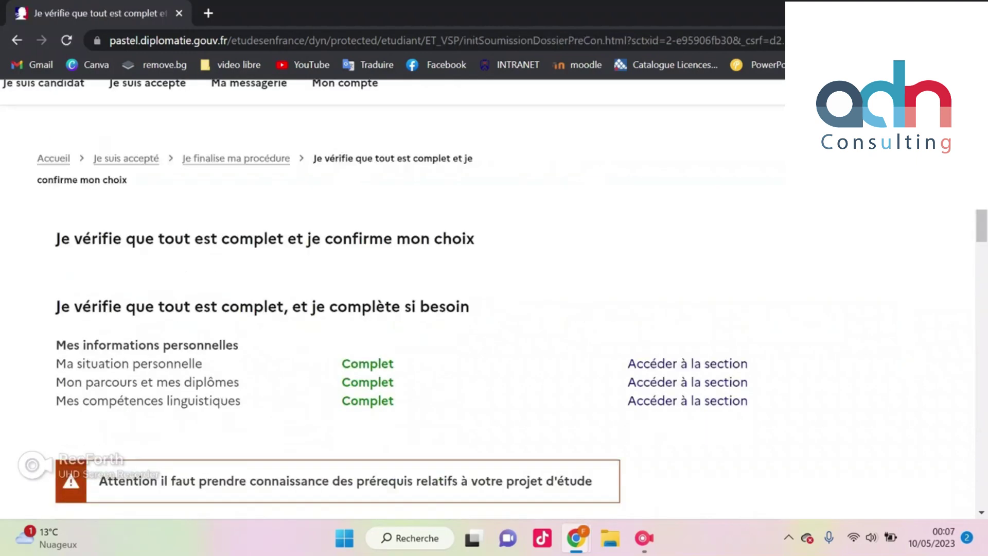
- Check the completion status of the personal situation, academic background and language skills sections
scroll(391, 299, "down", 2)
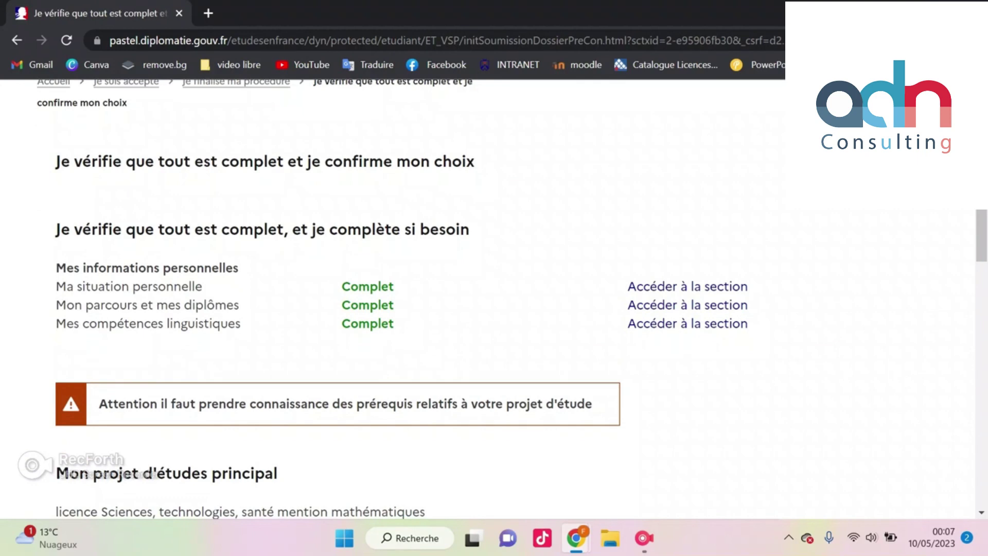
left_click_drag(57, 268, 396, 324)
left_click(396, 324)
- Review the main study project summary and the declarations required for confirming the final choice with Campus France
scroll(514, 299, "down", 3)
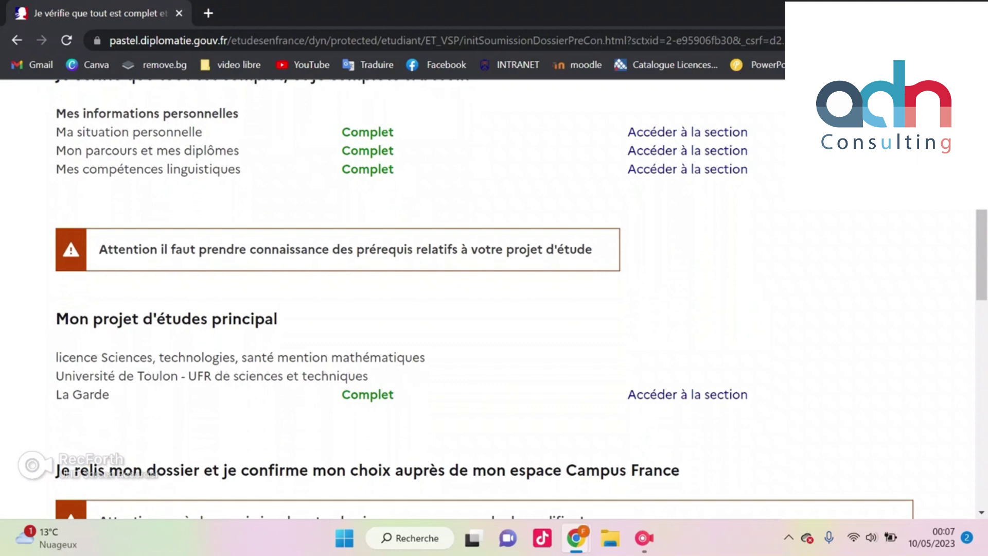
left_click_drag(57, 356, 112, 396)
left_click(112, 395)
left_click_drag(56, 357, 110, 395)
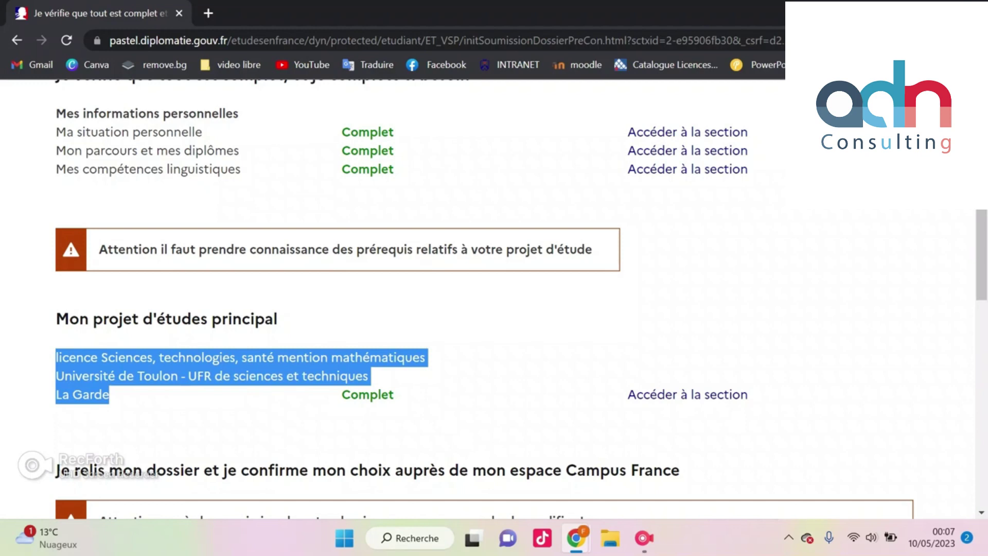
scroll(484, 298, "down", 1)
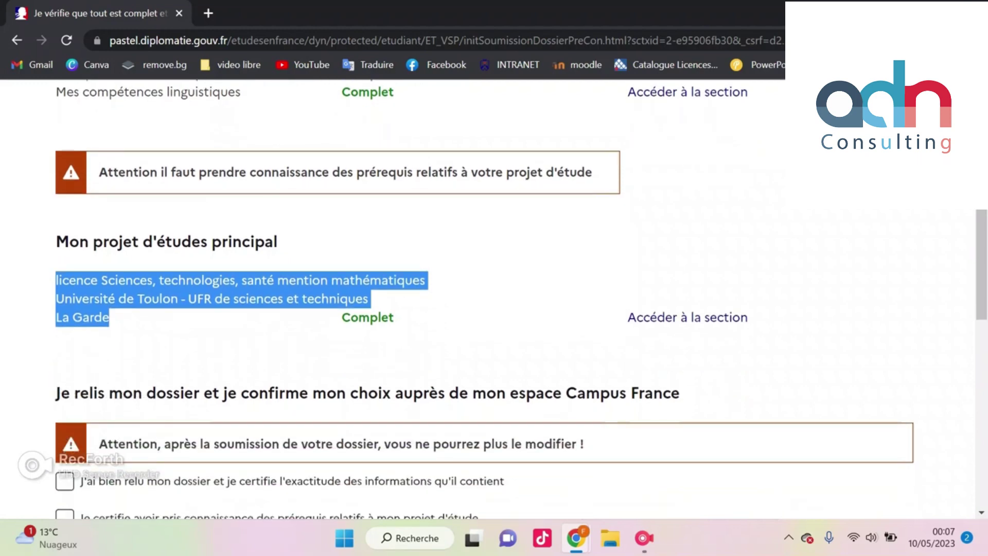
scroll(484, 299, "down", 1)
scroll(483, 299, "down", 2)
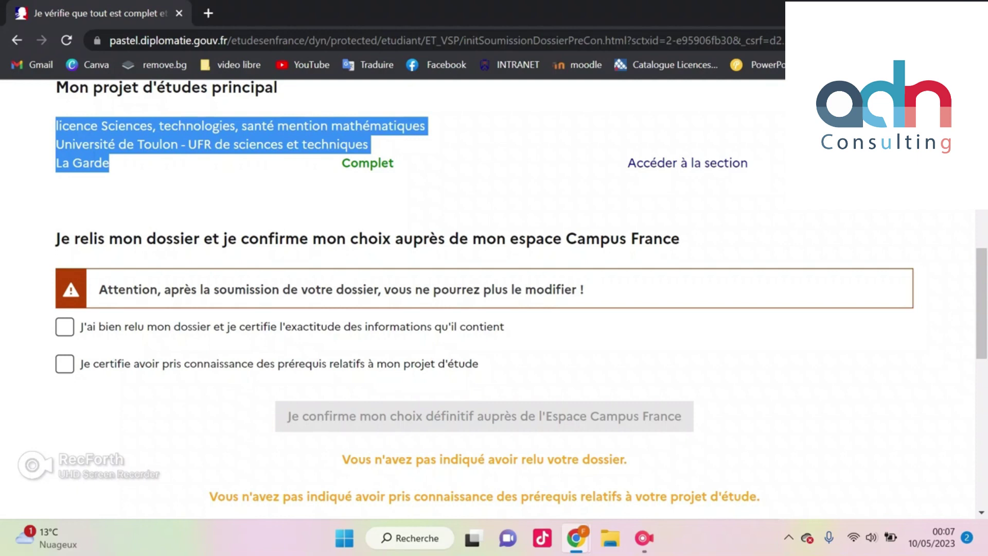
- Certify the dossier's accuracy and awareness of the prerequisites, and submit the definitive choice to the Espace Campus France, accepting the submission warning
left_click(64, 327)
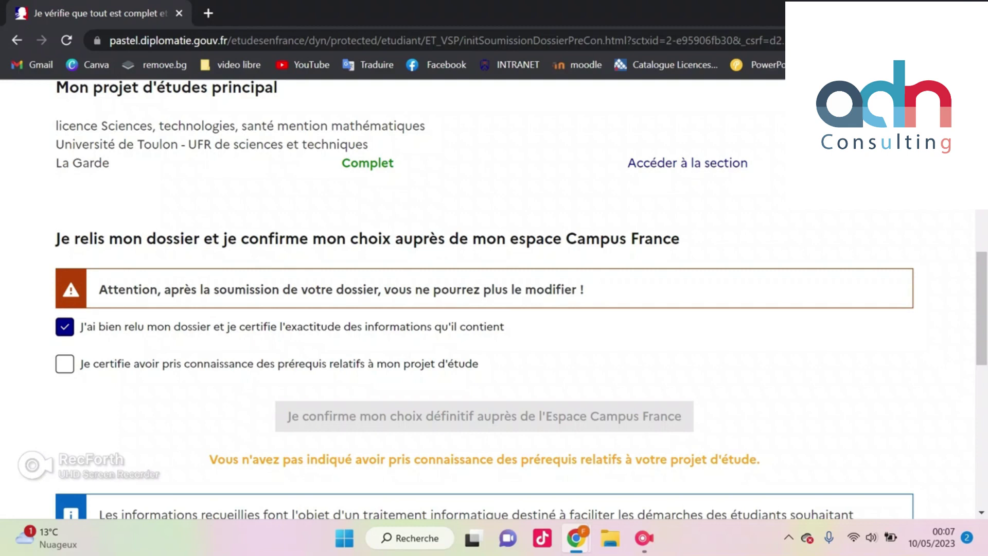
left_click(64, 363)
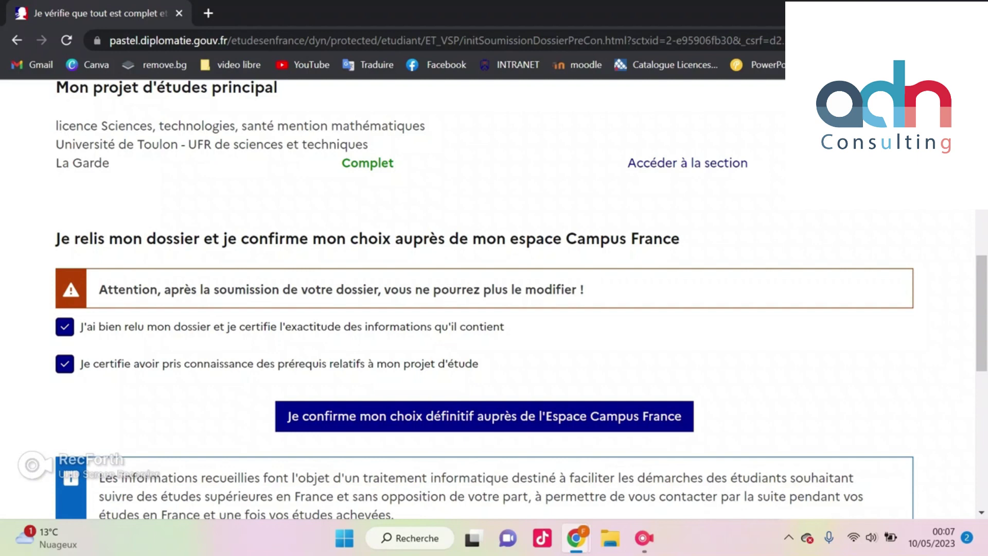
scroll(484, 340, "down", 2)
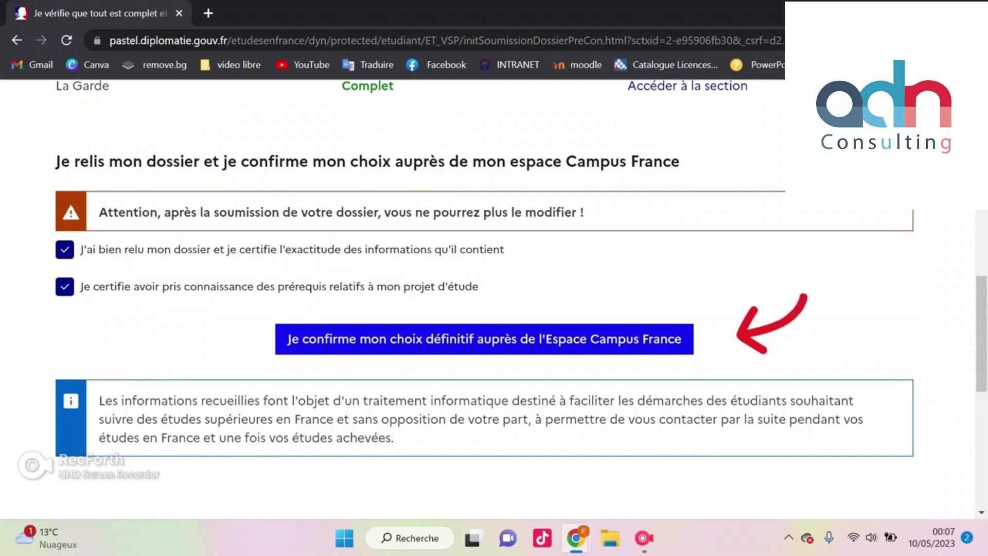
scroll(484, 268, "down", 2)
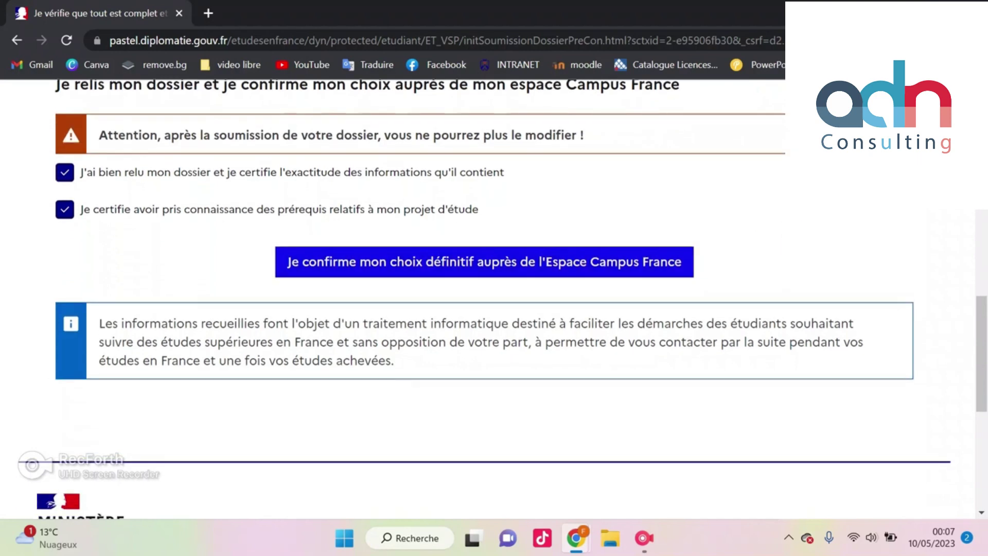
left_click(484, 261)
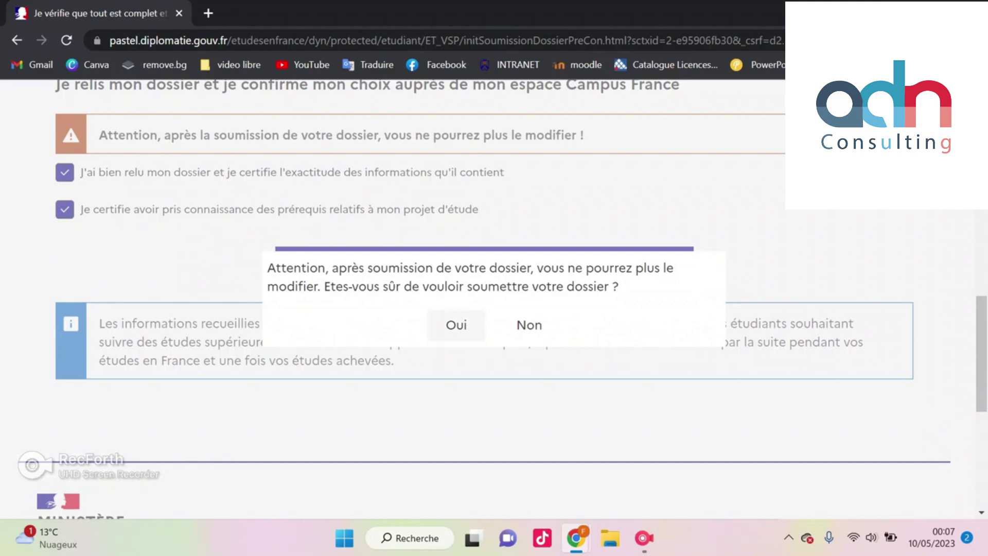
left_click(456, 325)
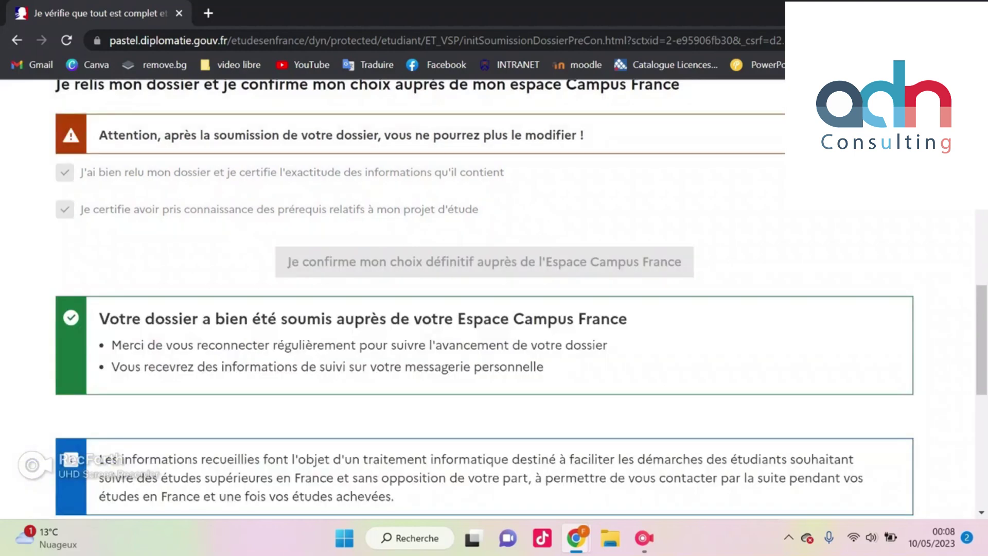
- Read the submission notice about following the dossier's progress and receiving follow-up information
scroll(484, 298, "down", 2)
left_click_drag(109, 242, 216, 269)
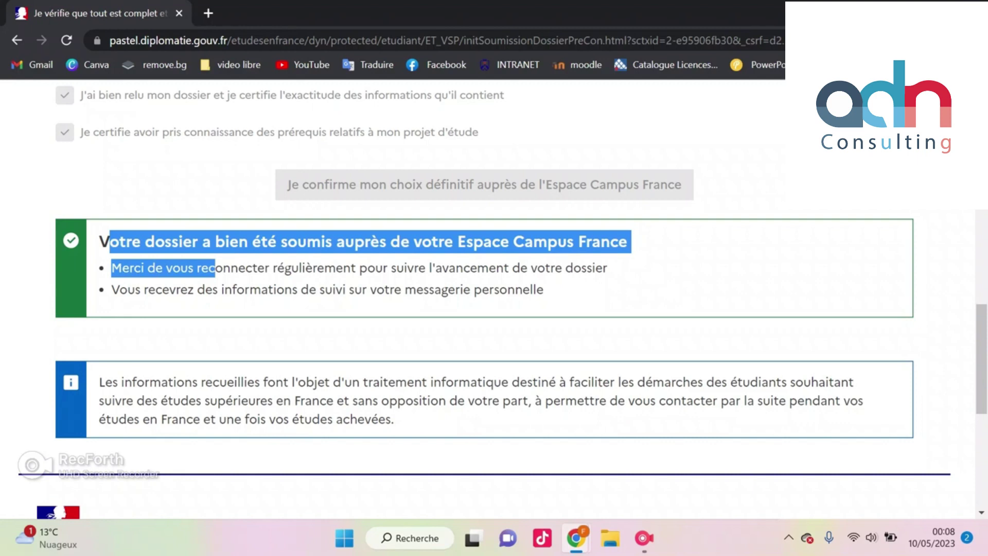
scroll(494, 304, "down", 4)
scroll(495, 304, "up", 6)
scroll(494, 304, "up", 6)
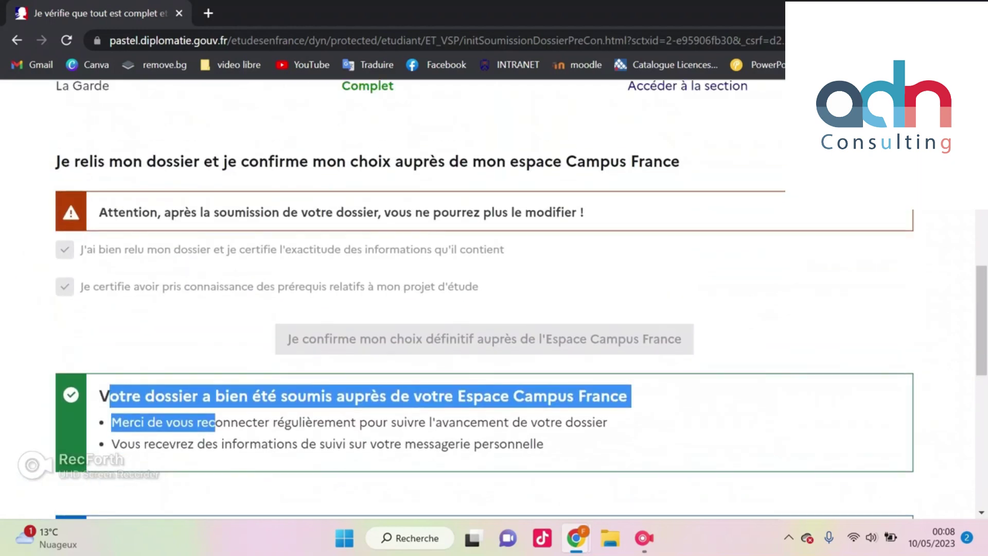
scroll(495, 303, "up", 2)
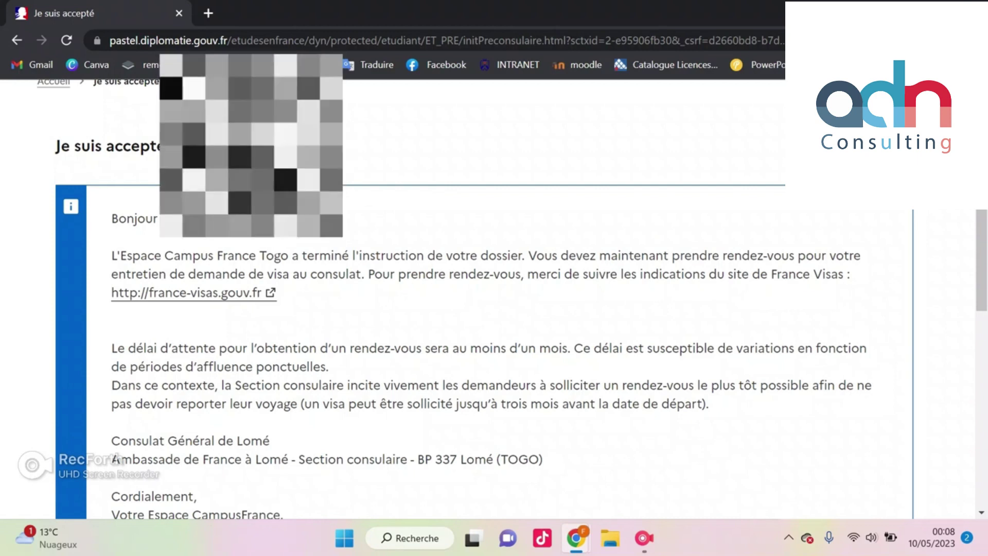
- Read the Campus France message on the Je suis accepté page about booking the consulate visa appointment
left_click_drag(112, 255, 197, 496)
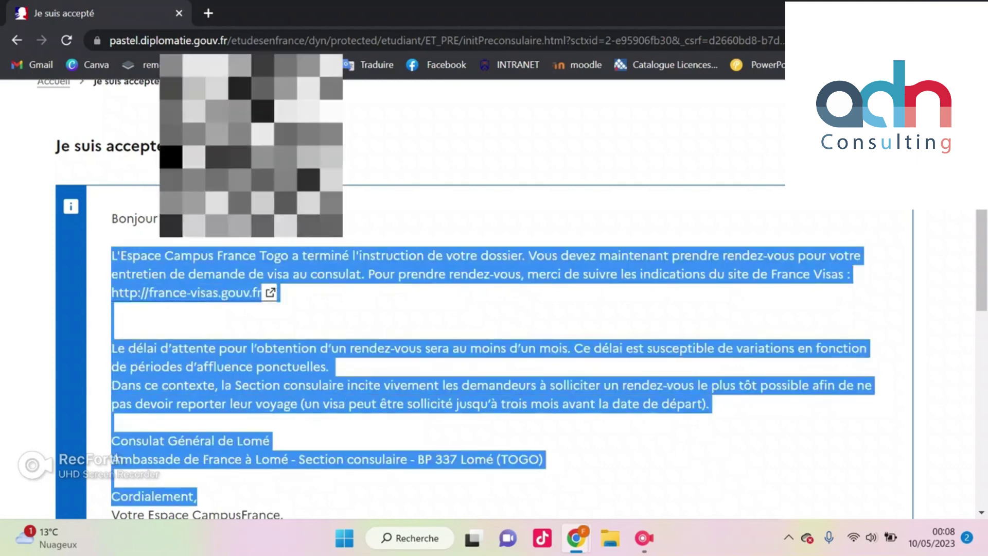
left_click(329, 494)
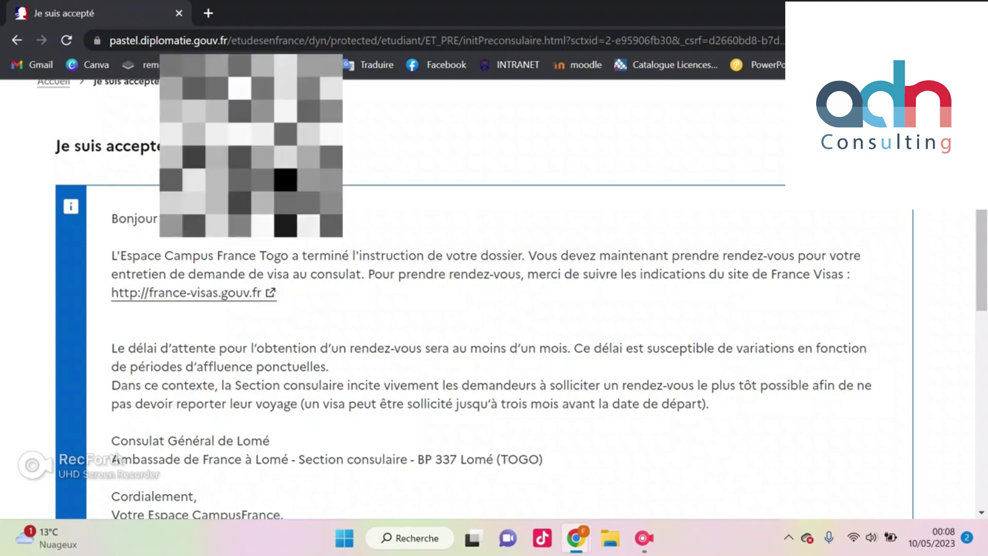
scroll(494, 309, "down", 2)
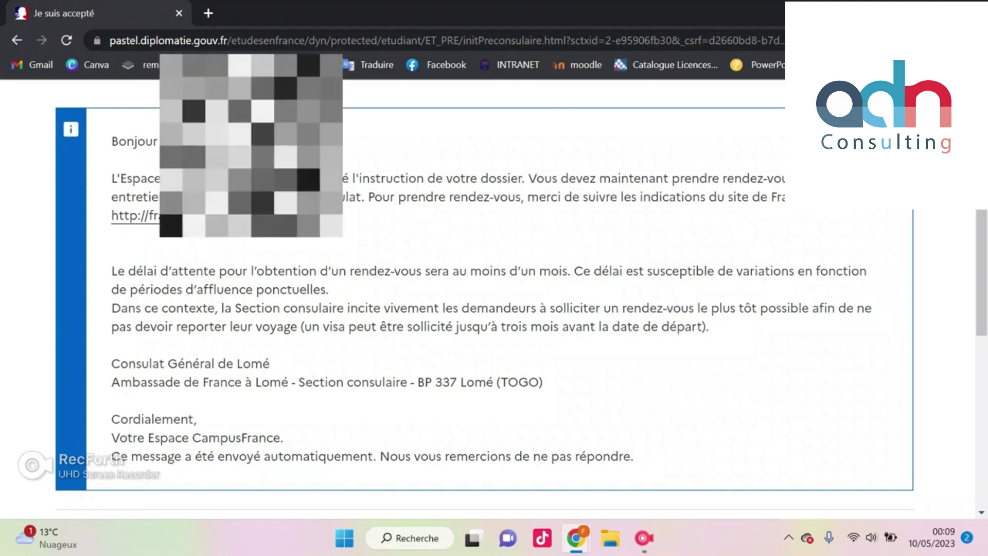
scroll(494, 296, "down", 5)
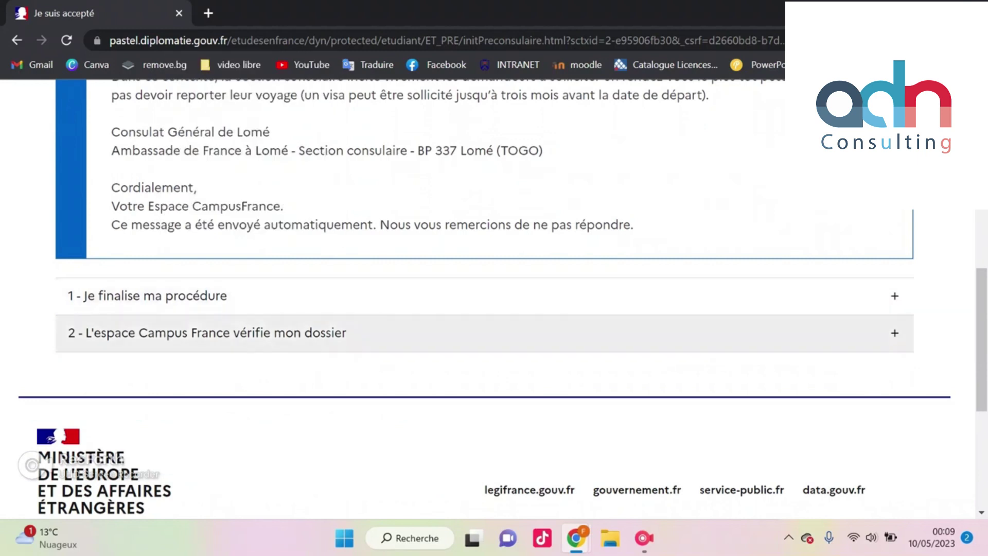
- Expand section 2, L'espace Campus France vérifie mon dossier, and check the dossier's verification status
left_click(207, 332)
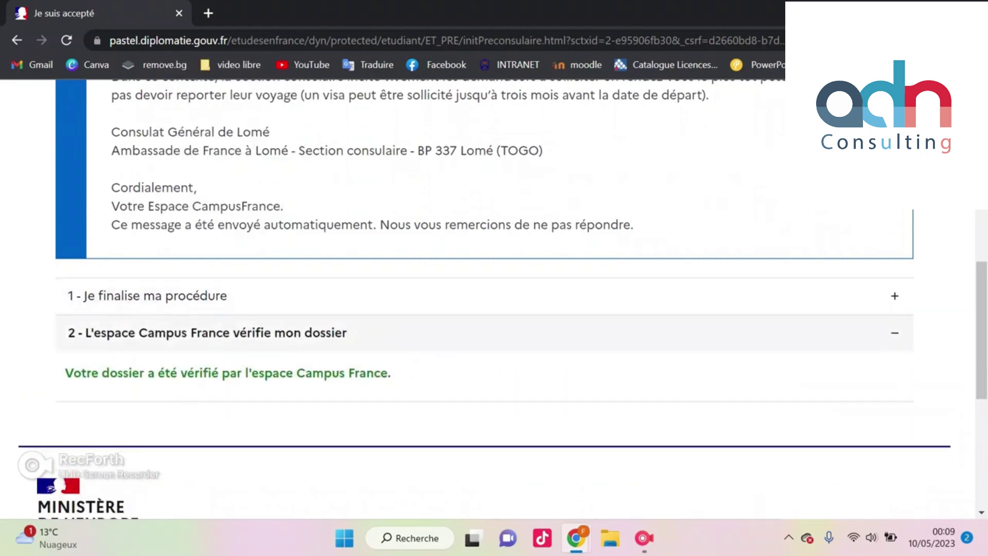
left_click_drag(73, 373, 389, 372)
left_click(390, 372)
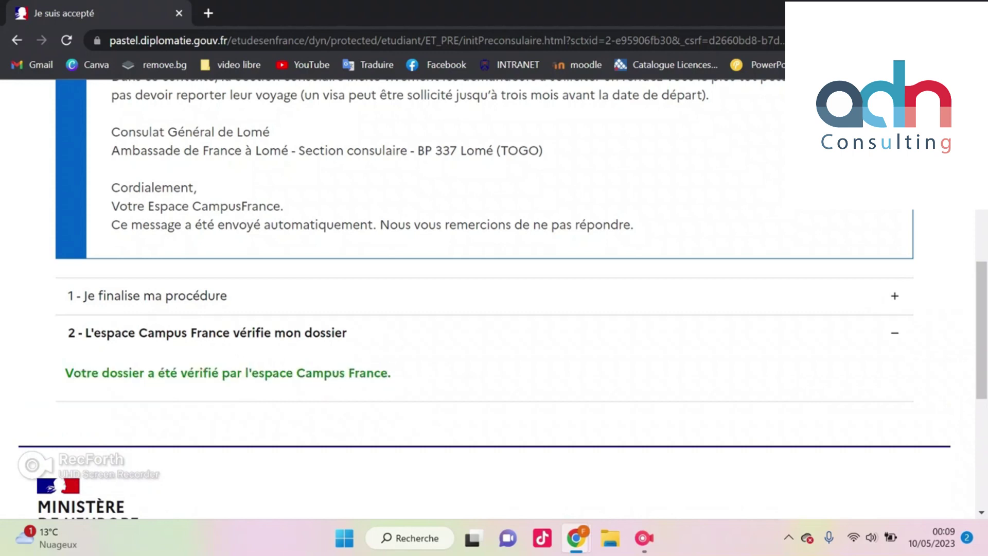
left_click_drag(65, 373, 388, 373)
left_click(388, 373)
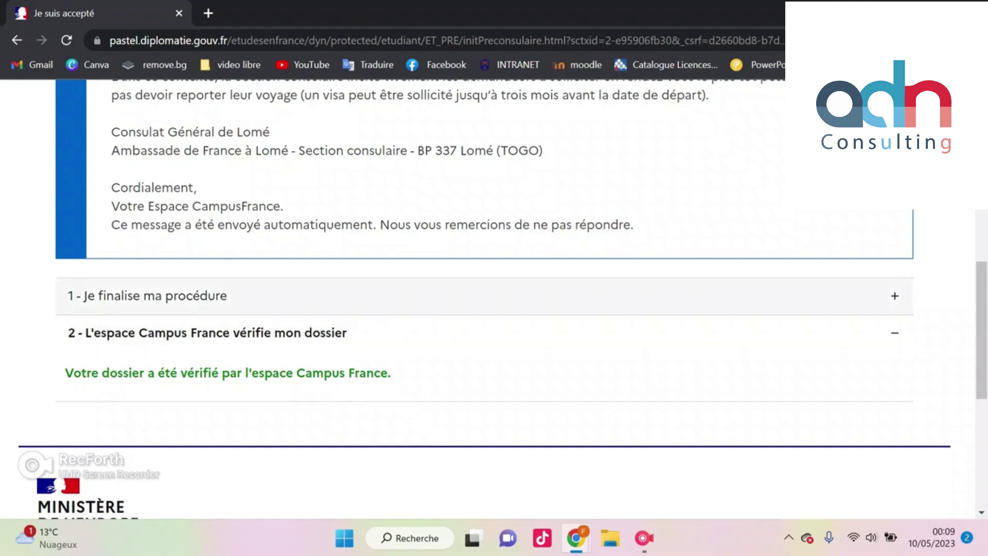
- Expand section 1, Je finalise ma procédure, and open the Attestation d'acceptations PDF for the main study project
left_click(147, 296)
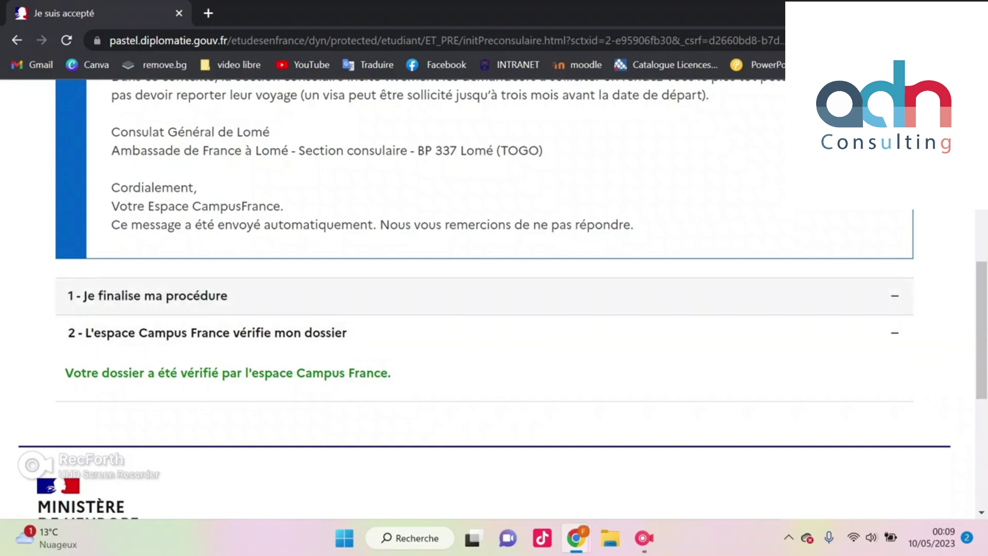
scroll(483, 308, "down", 5)
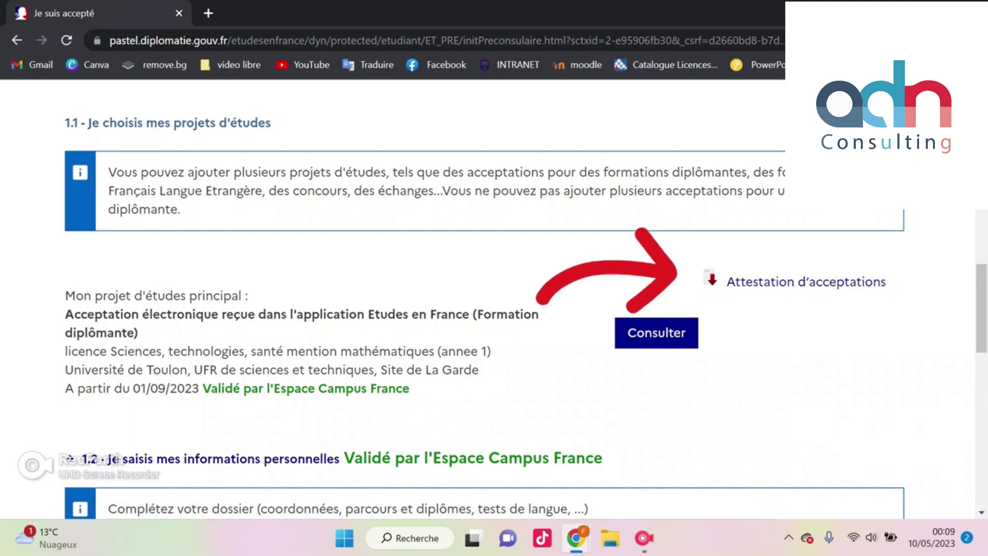
scroll(494, 299, "down", 2)
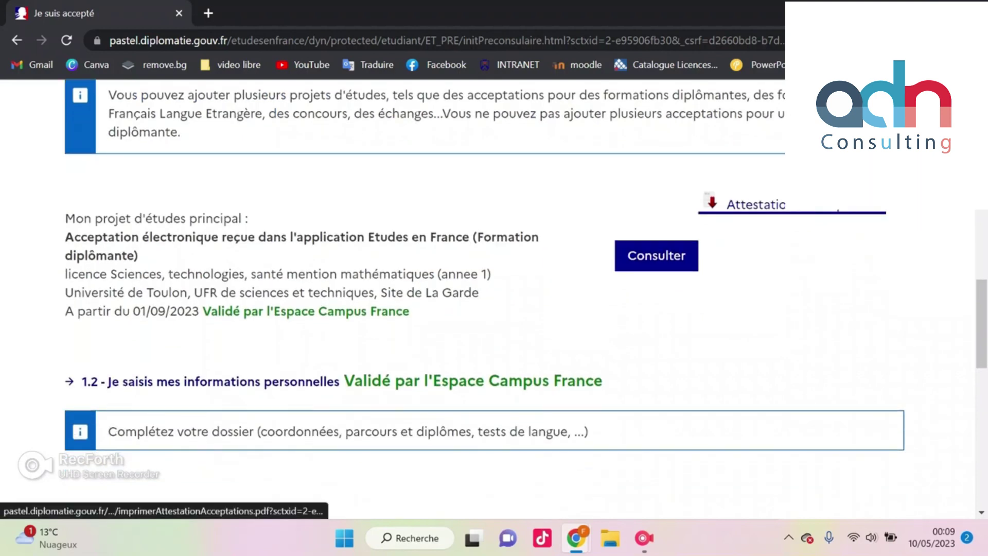
left_click(756, 204)
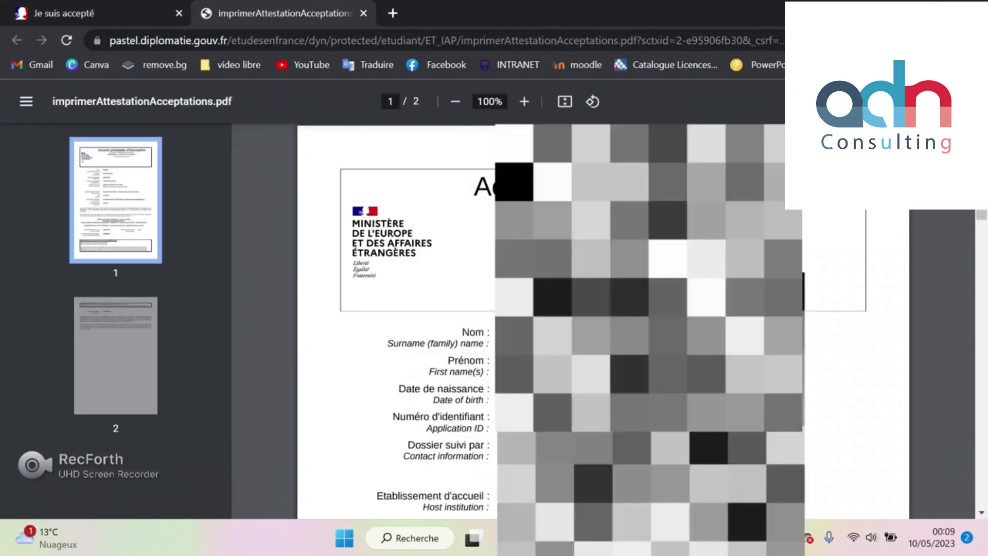
- Examine both pages of the acceptance certificate, including the host institution, course details, dates and institution's information
scroll(577, 319, "down", 2)
scroll(577, 319, "down", 6)
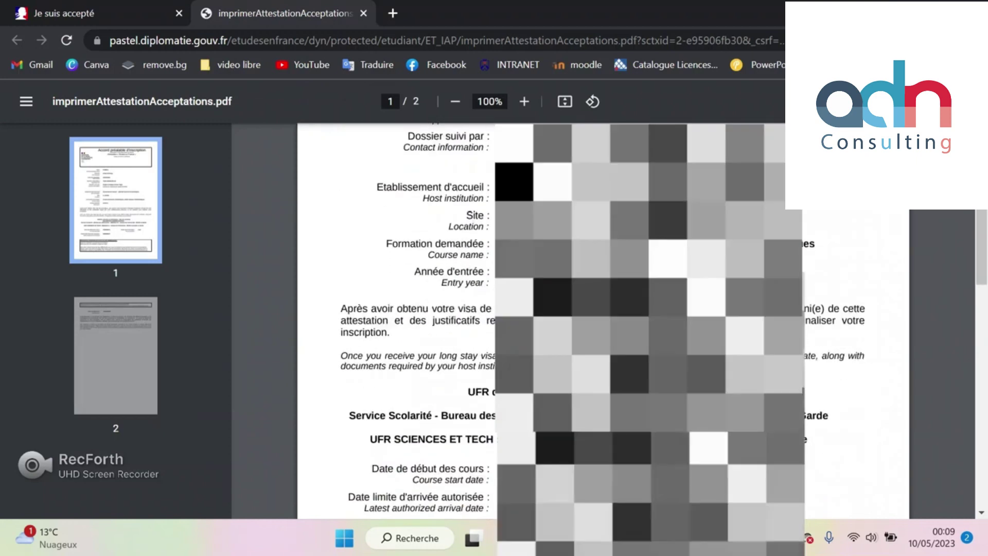
scroll(577, 319, "down", 10)
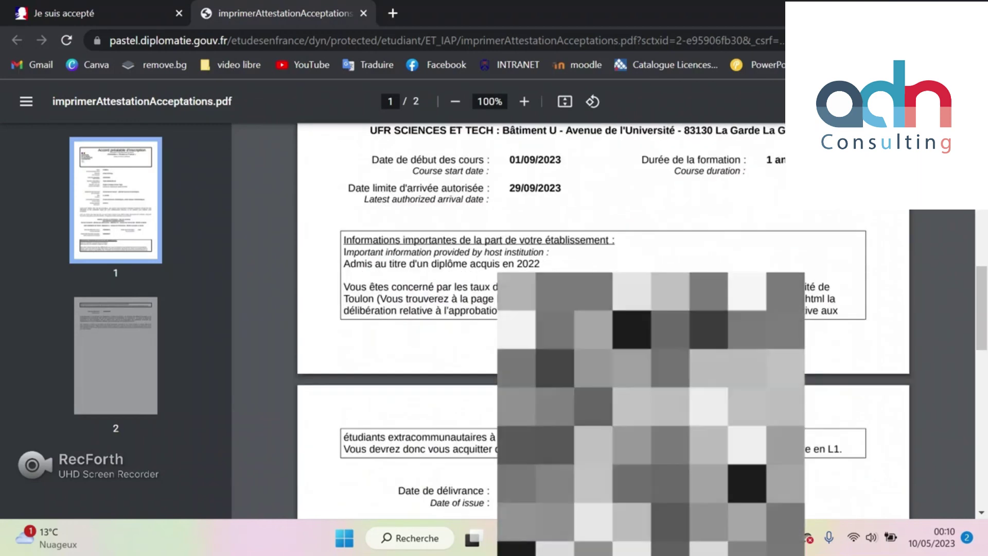
scroll(576, 319, "up", 12)
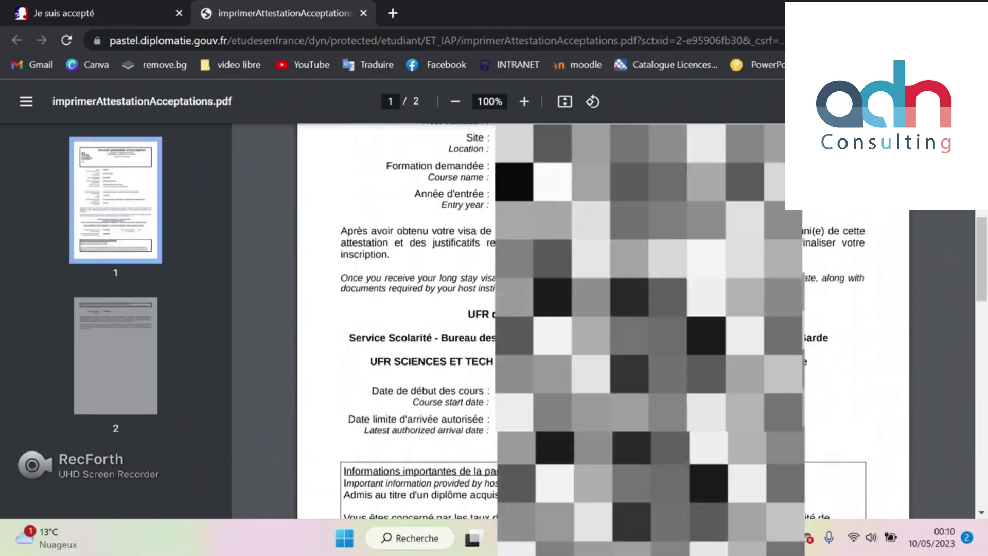
scroll(576, 319, "up", 4)
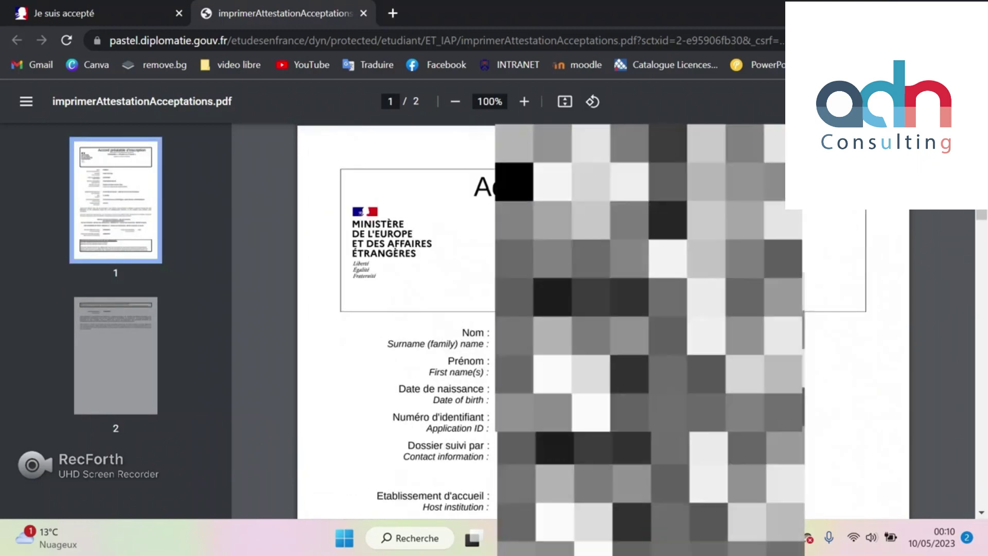
scroll(576, 319, "down", 3)
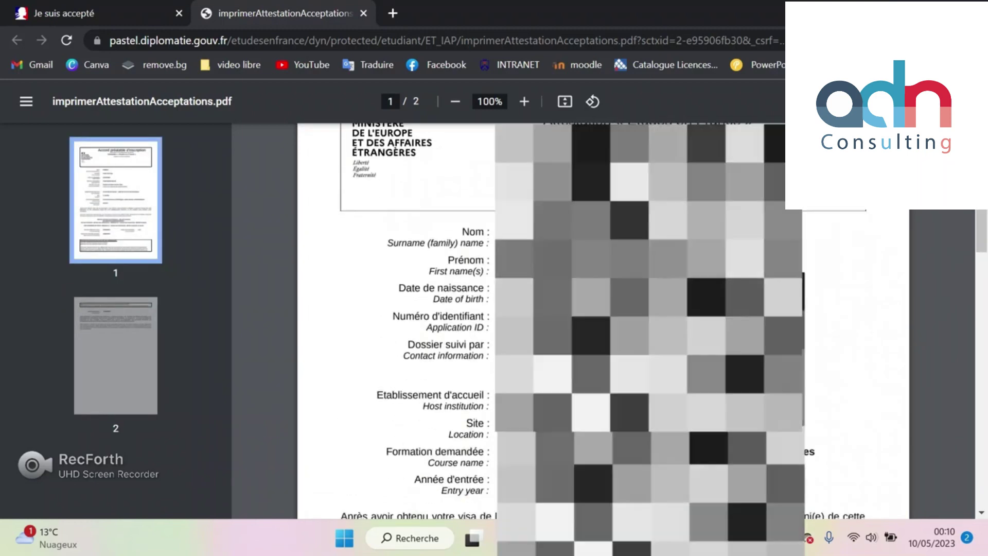
scroll(576, 319, "down", 3)
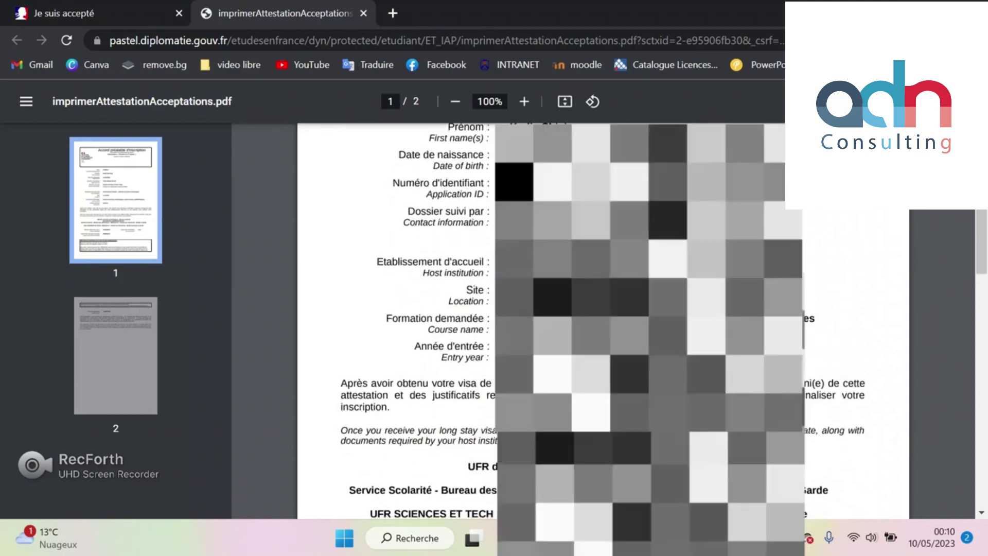
scroll(577, 319, "down", 10)
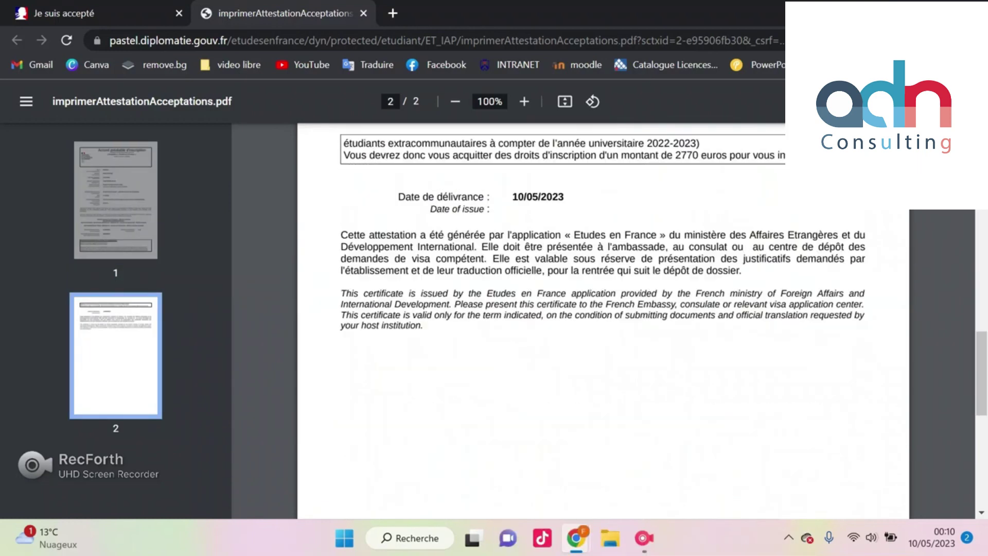
- Return to the Je suis accepté page and review sections 1.1 to 1.3 and the Campus France message
left_click(98, 14)
scroll(484, 299, "down", 5)
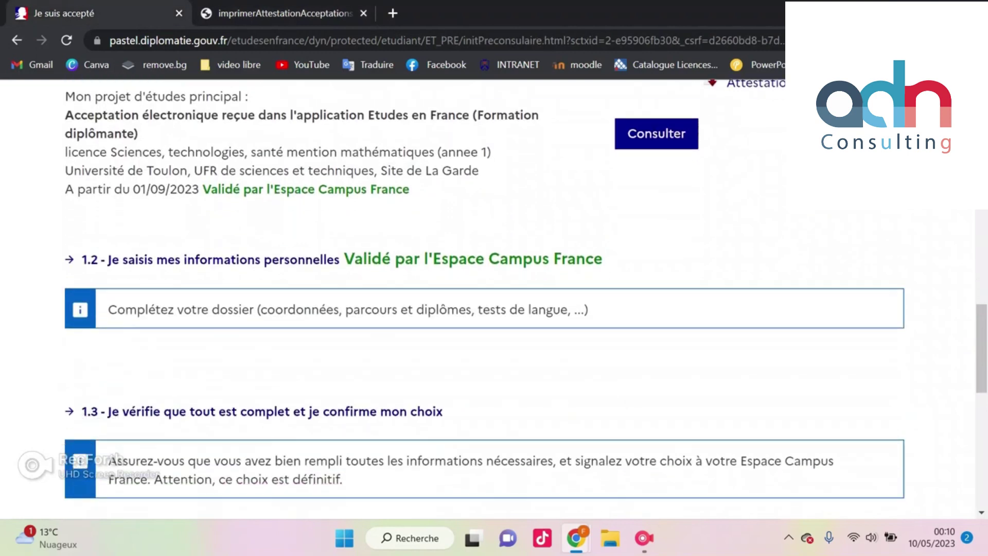
scroll(484, 298, "down", 6)
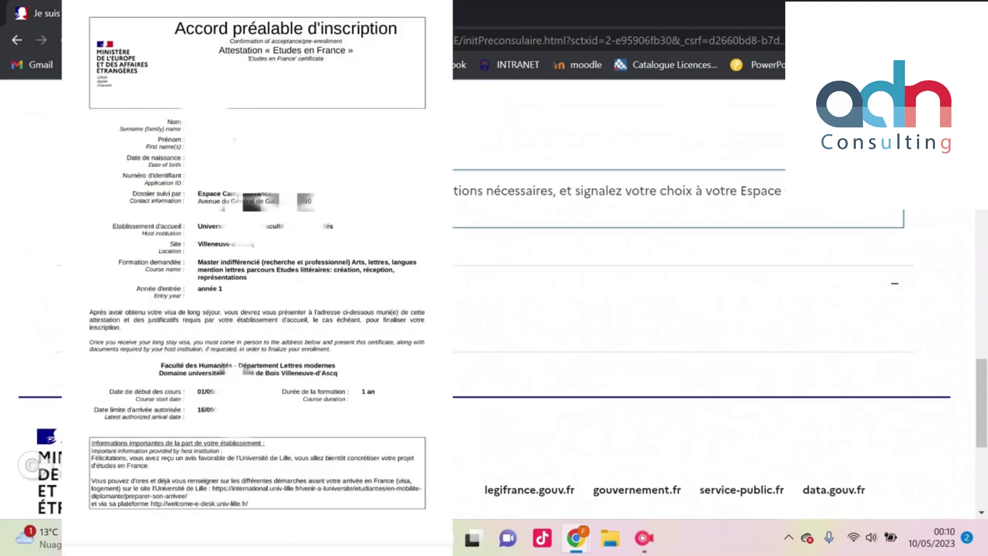
scroll(679, 309, "up", 1)
scroll(679, 309, "up", 6)
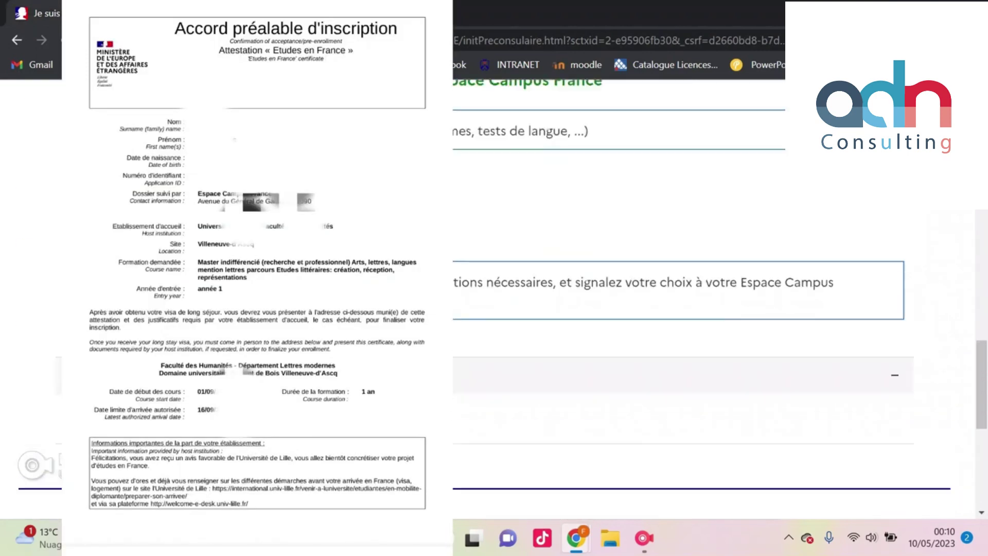
scroll(679, 309, "up", 6)
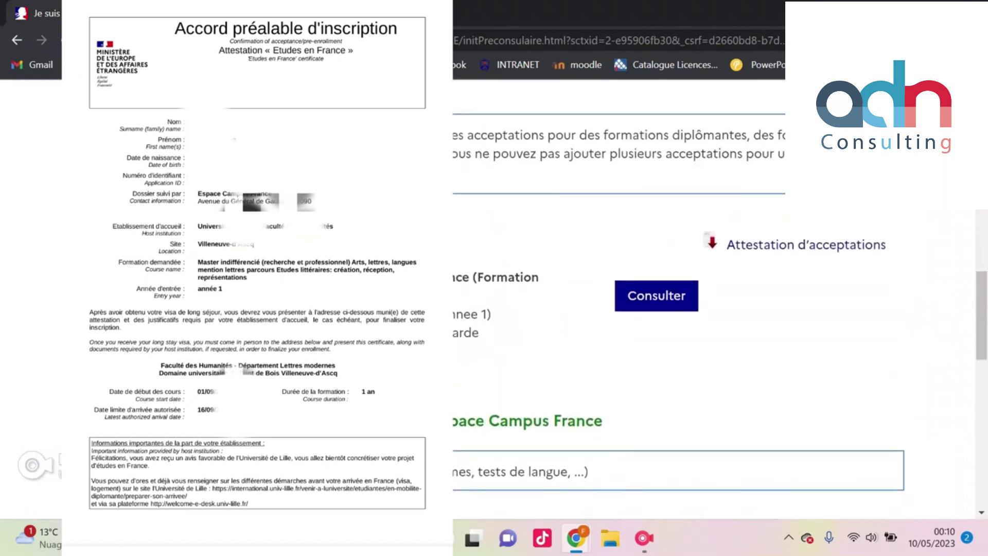
scroll(679, 309, "up", 5)
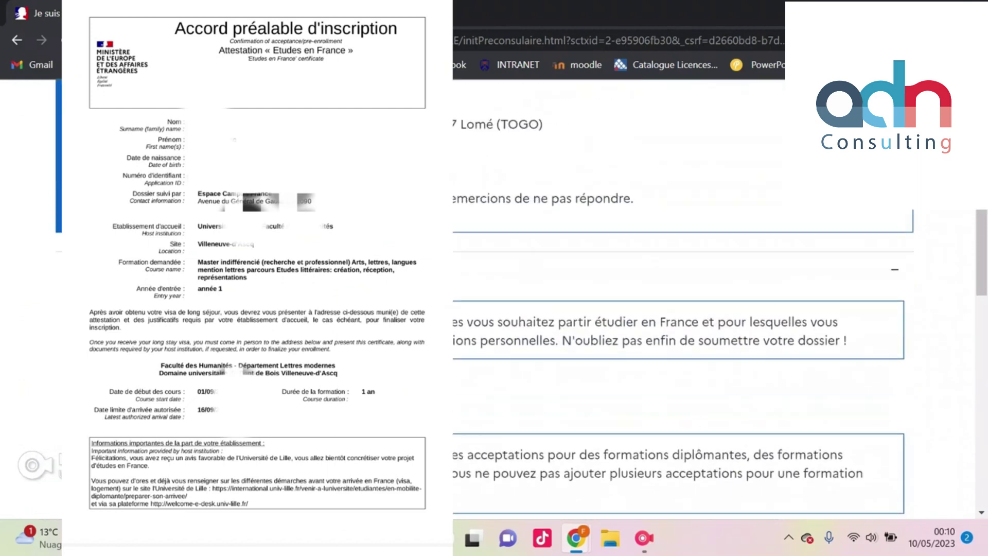
scroll(679, 310, "up", 7)
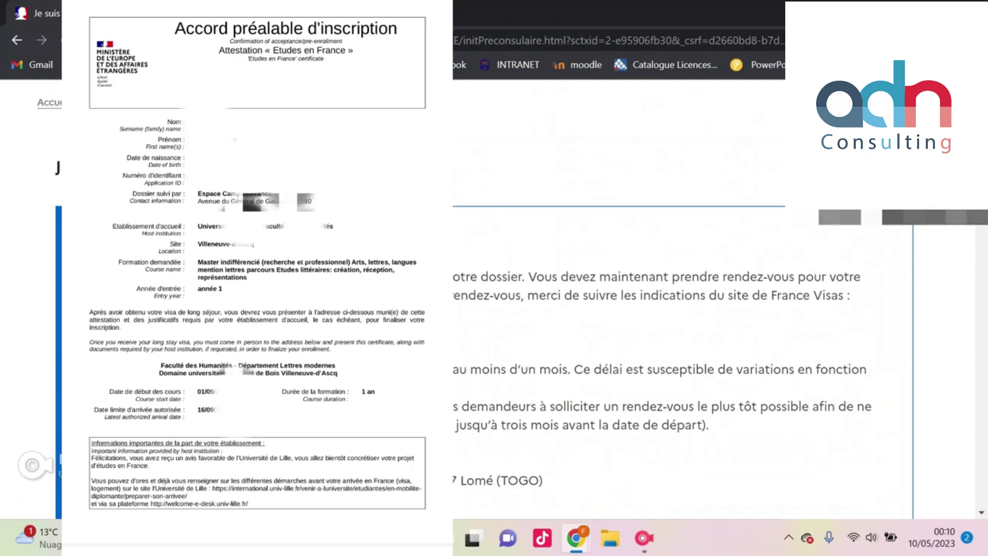